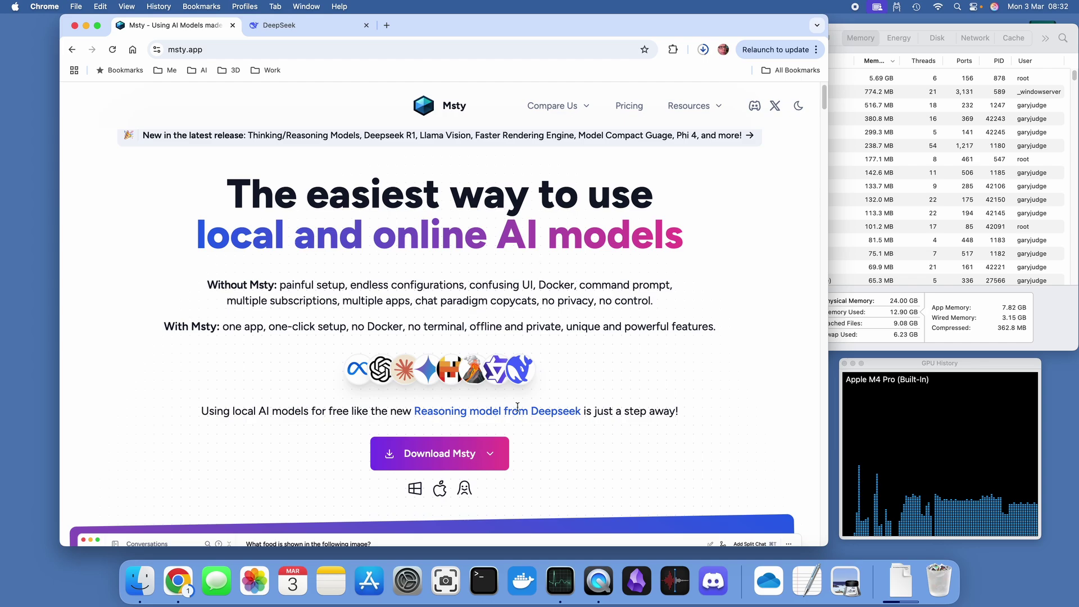
Step: Open the Msty download choices on the msty.app page and bring up the Mac versions
{"action": "left_click", "coordinate": [488, 457]}
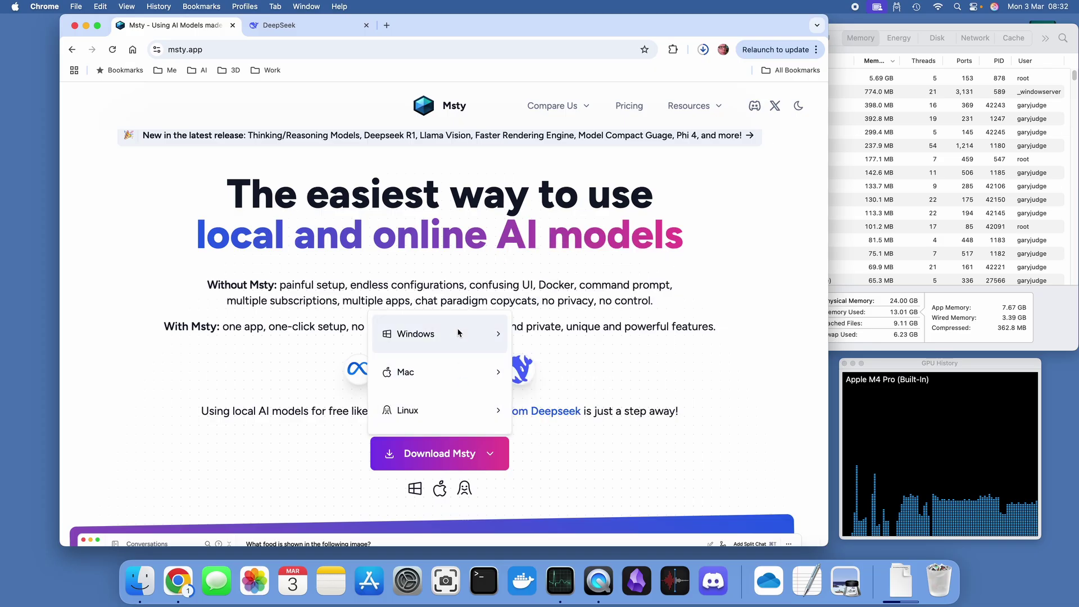
{"action": "mouse_move", "coordinate": [452, 374]}
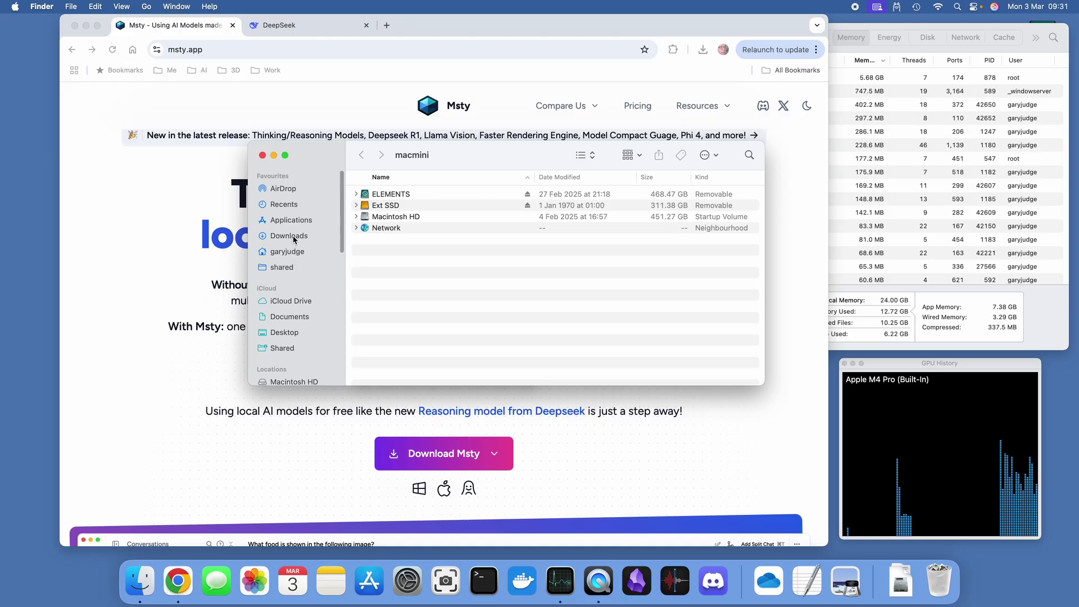
Step: Open Msty_arm64.dmg from the Downloads folder in Finder and copy Msty into Applications
{"action": "left_click", "coordinate": [294, 238]}
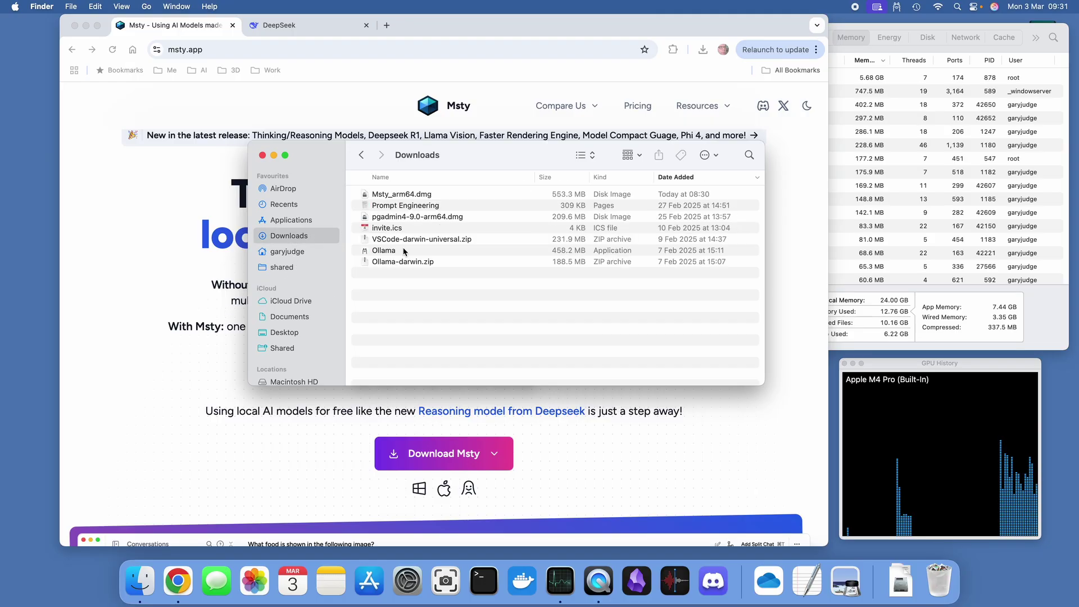
{"action": "left_click", "coordinate": [391, 197]}
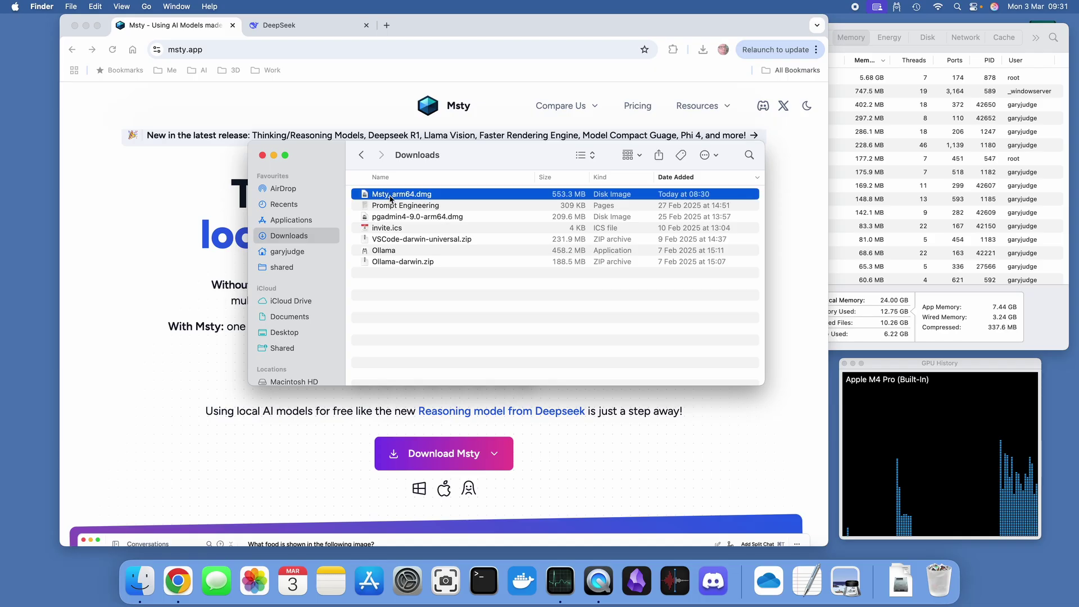
{"action": "double_click", "coordinate": [391, 195]}
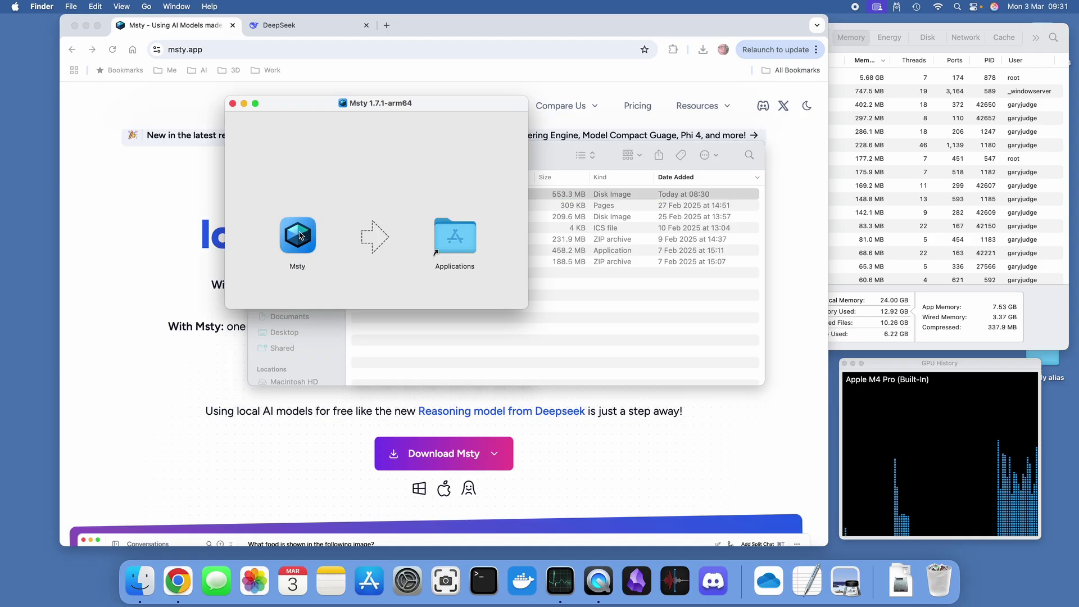
{"action": "left_click_drag", "start_coordinate": [299, 236], "coordinate": [456, 239]}
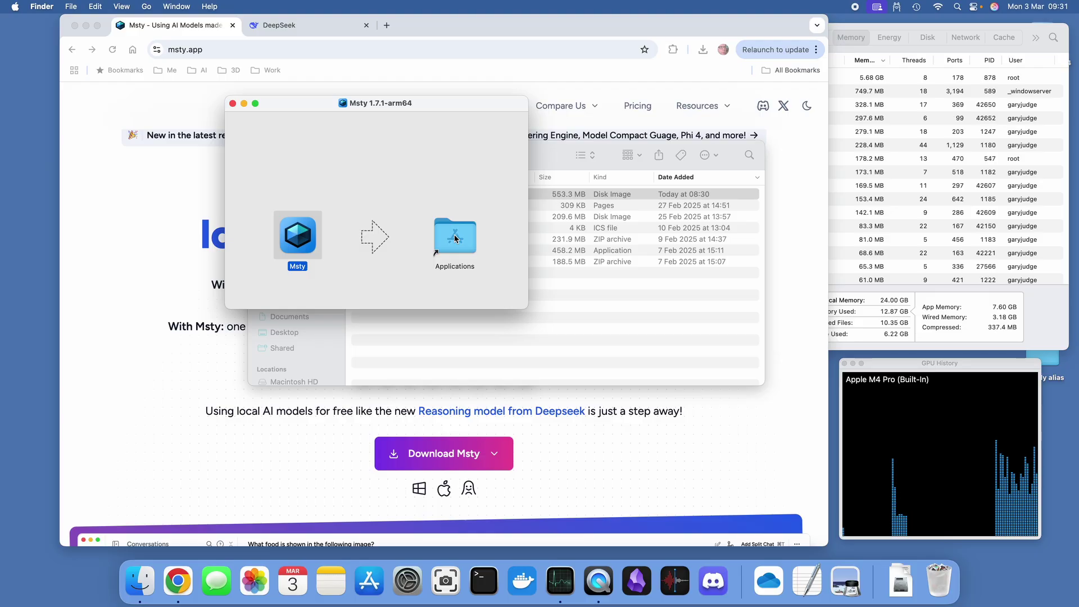
Step: Launch Msty from the Applications folder and allow the downloaded app to open
{"action": "left_click", "coordinate": [455, 238]}
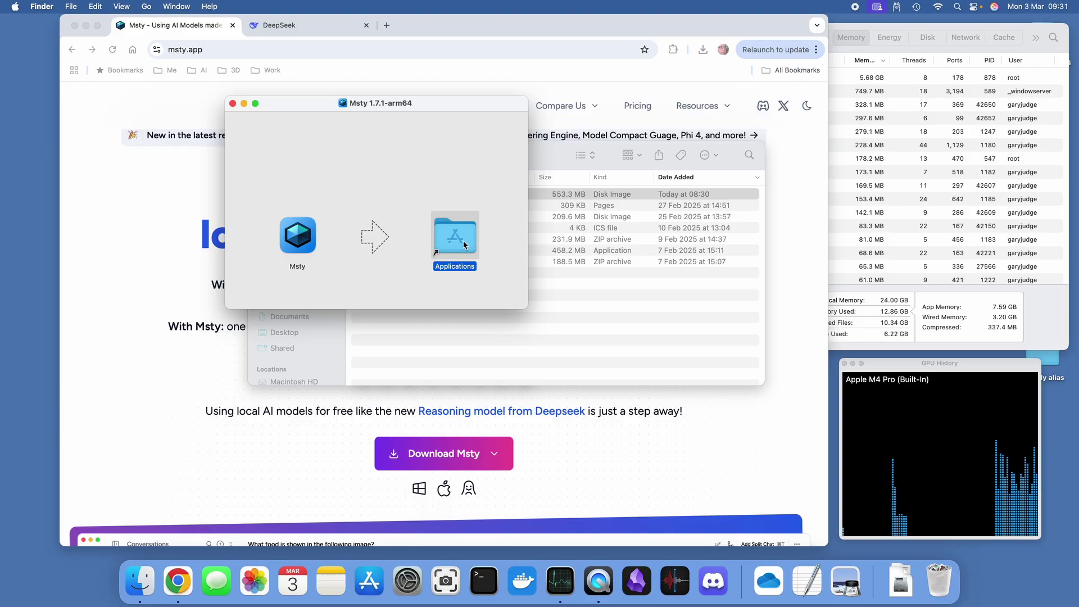
{"action": "double_click", "coordinate": [464, 244]}
{"action": "type", "text": "msty"}
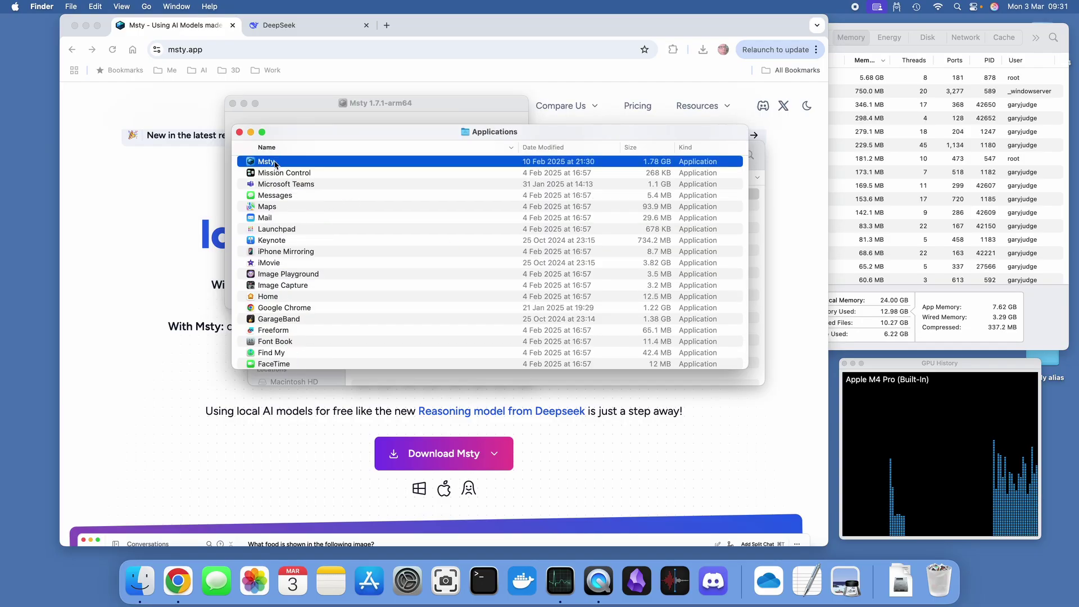
{"action": "double_click", "coordinate": [266, 162]}
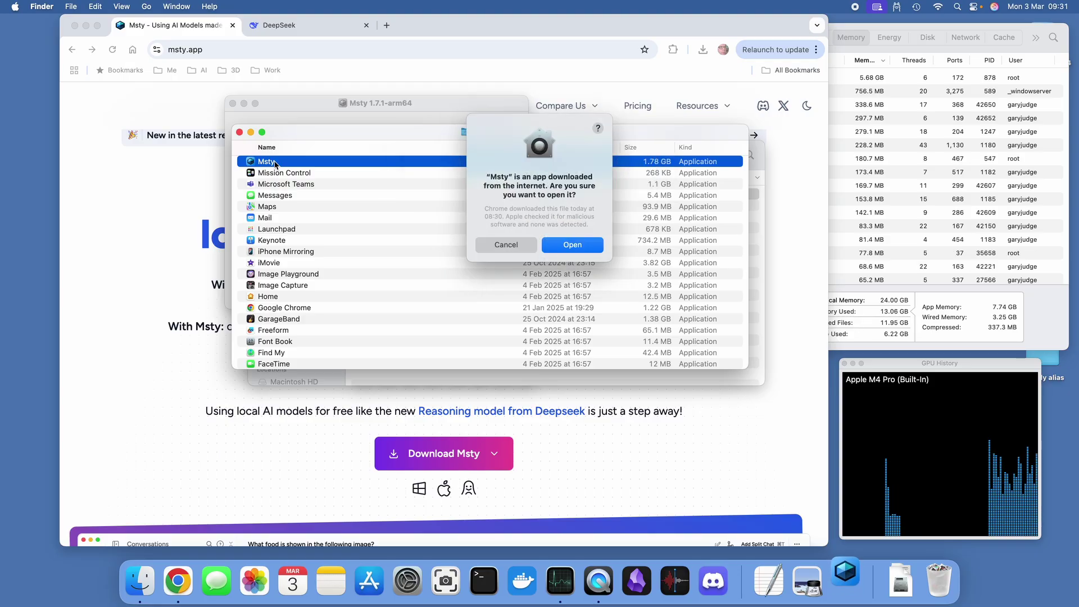
{"action": "left_click", "coordinate": [579, 247]}
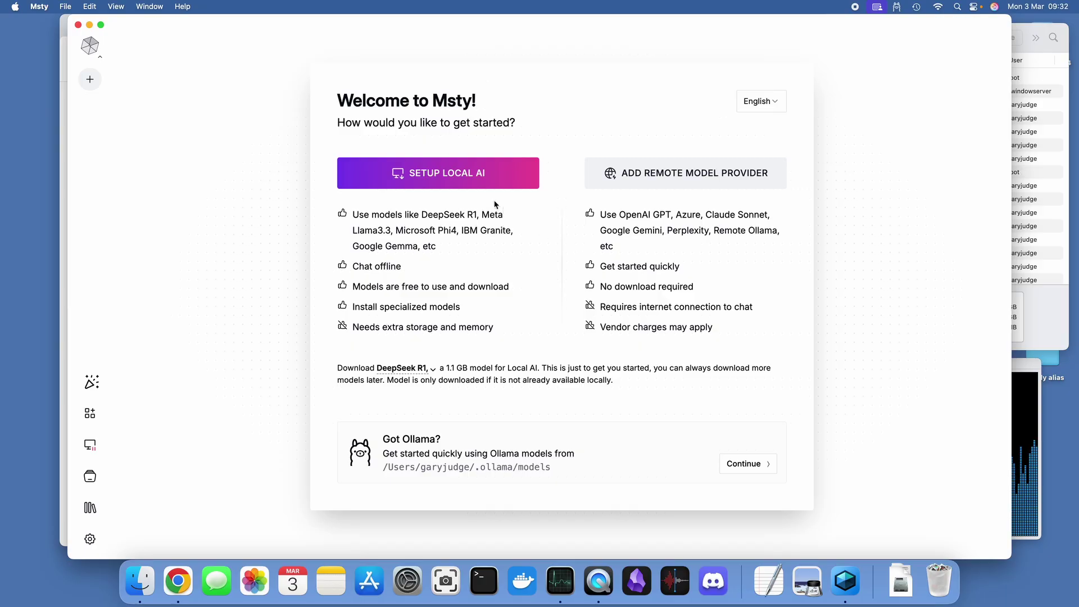
Step: Set up local AI with the DeepSeek R1 starter model and send it the message "hello"
{"action": "left_click", "coordinate": [475, 180]}
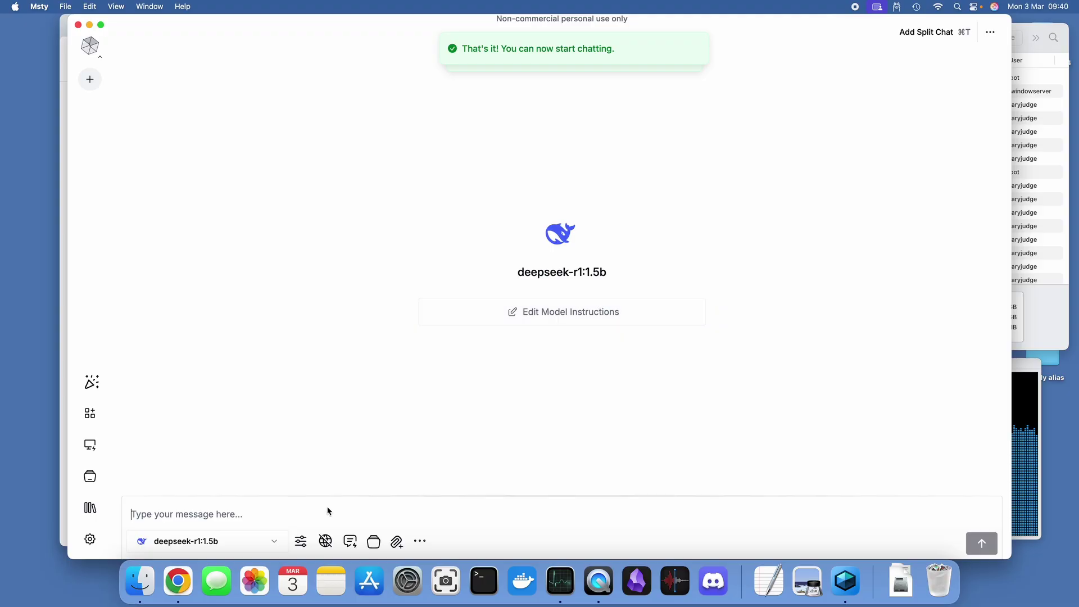
{"action": "left_click", "coordinate": [330, 511]}
{"action": "type", "text": "hello"}
{"action": "key", "text": "Return"}
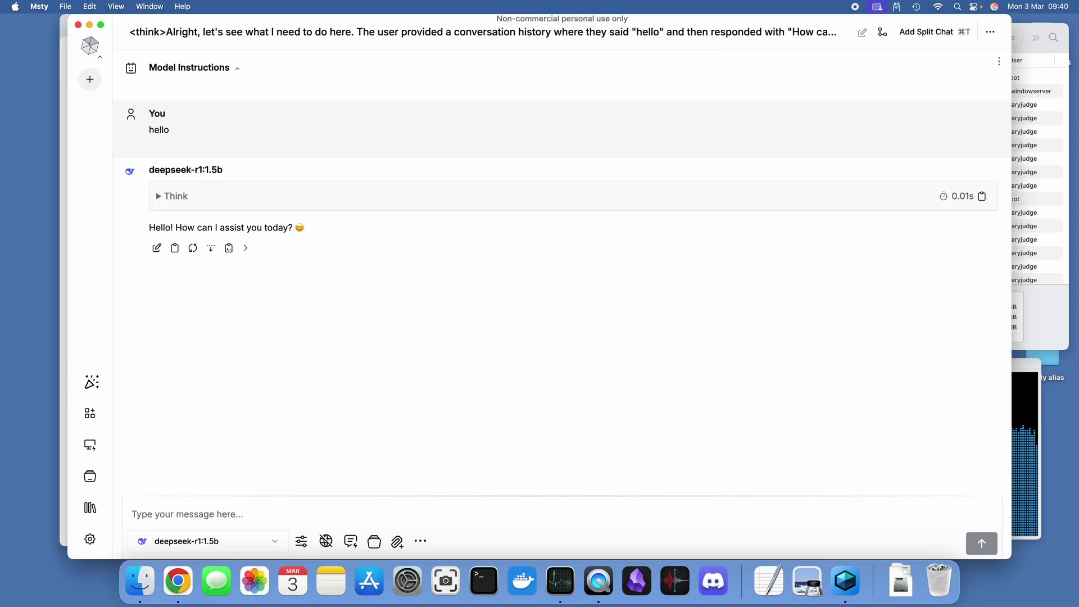
Step: Ask the model "can you let me know what the capital of france is?"
{"action": "type", "text": "ca"}
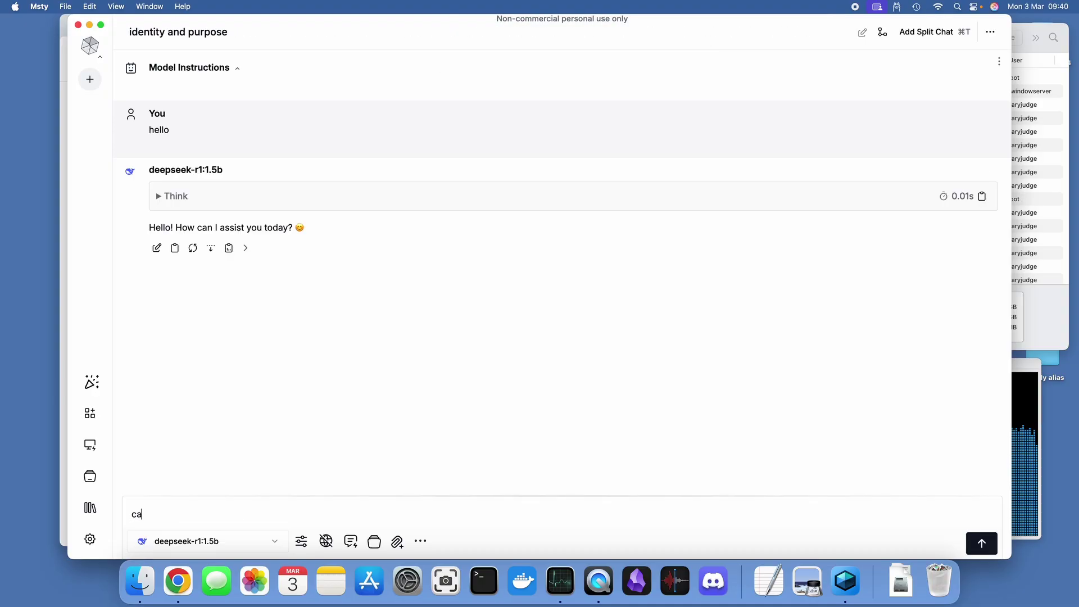
{"action": "type", "text": "n you let me know what the capital of france is?"}
{"action": "key", "text": "Return"}
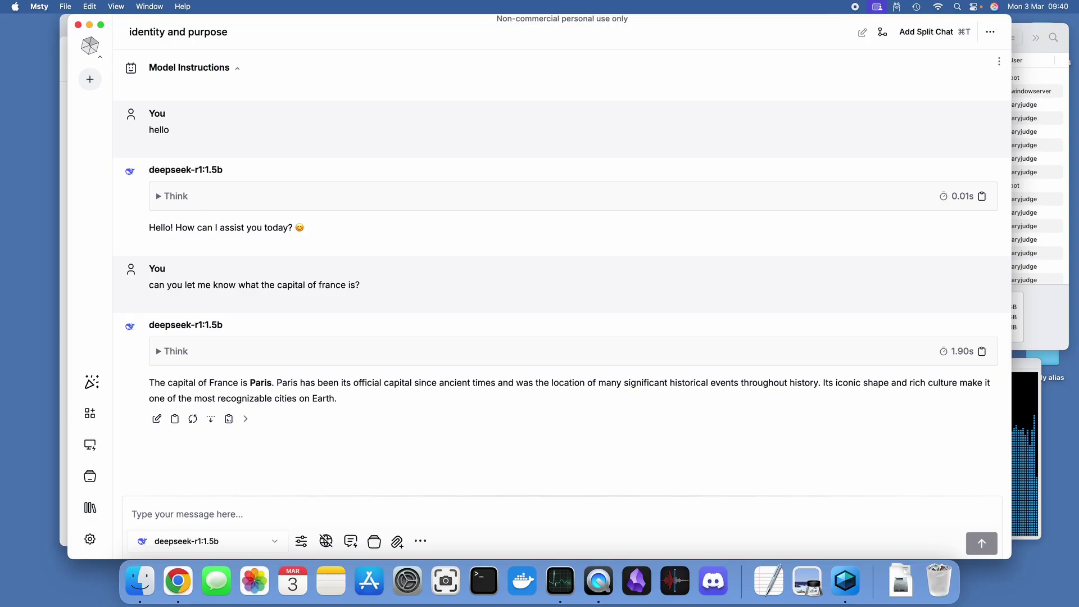
Step: Send the prompt "can you write a 500 word story" in the same chat
{"action": "type", "text": "great"}
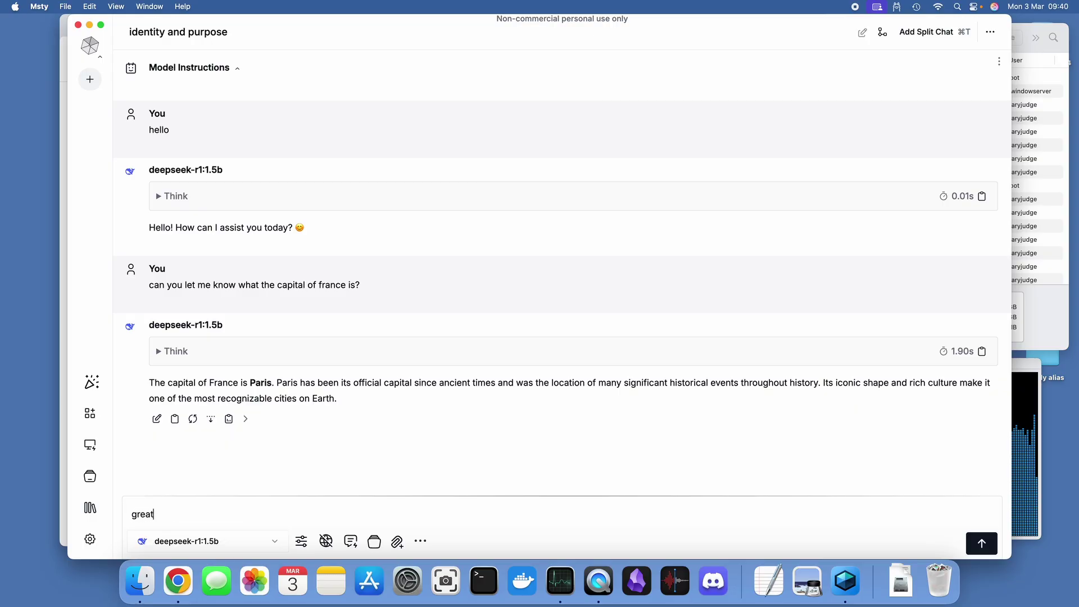
{"action": "key", "text": "BackSpace"}
{"action": "key", "text": "BackSpace"}
{"action": "key", "text": "BackSpace"}
{"action": "key", "text": "BackSpace"}
{"action": "key", "text": "BackSpace"}
{"action": "type", "text": "can you write "}
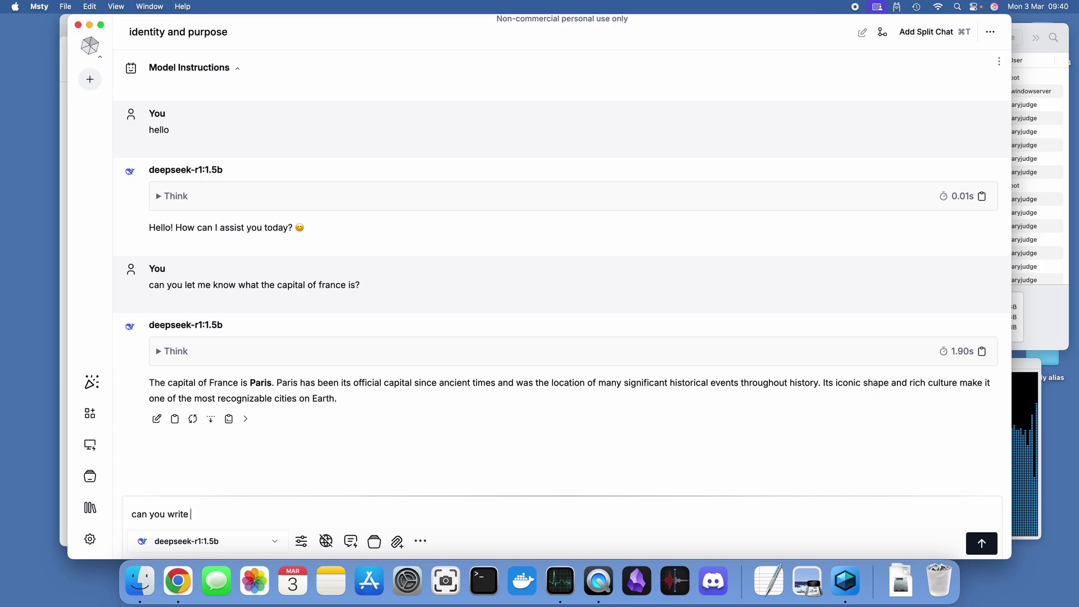
{"action": "type", "text": "a 500 word story"}
{"action": "key", "text": "Return"}
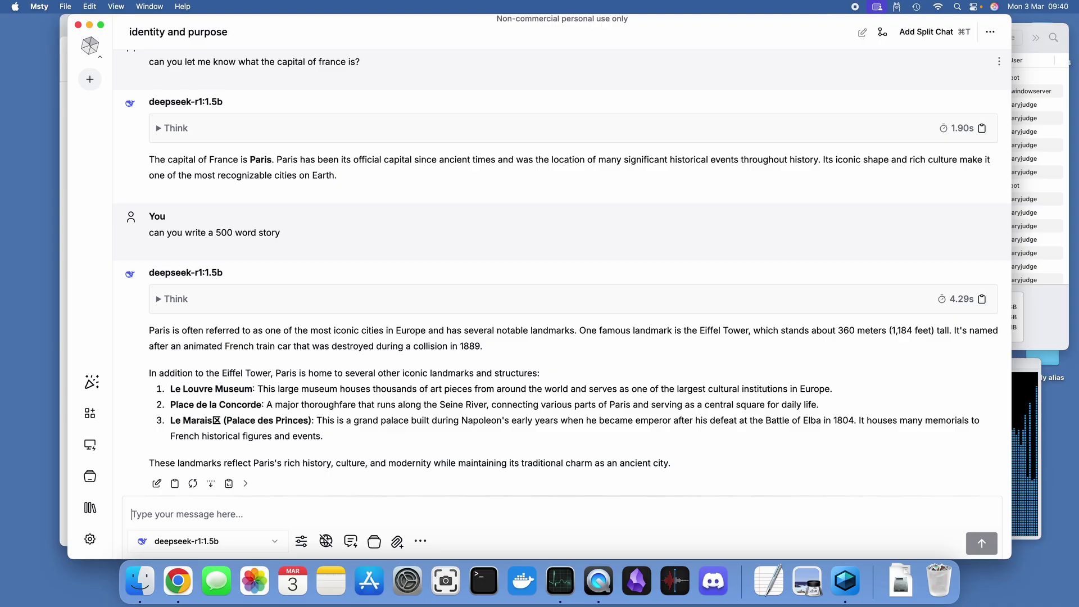
Step: Send the prompt "can you write a 500 word, fictional story" and view the metrics of the response
{"action": "type", "text": "can you wri"}
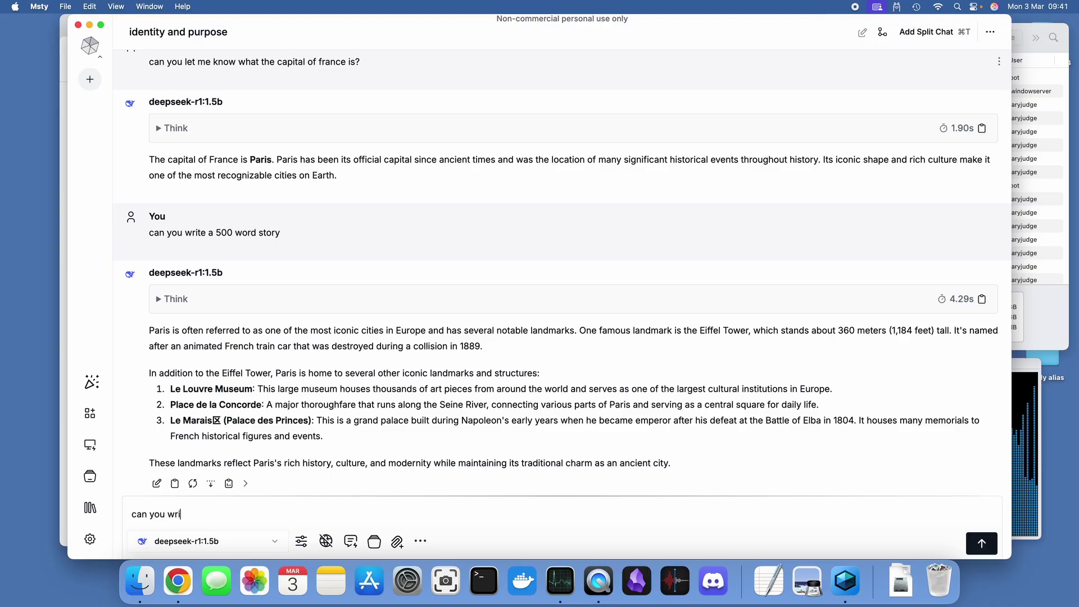
{"action": "type", "text": "te a 500 word, f"}
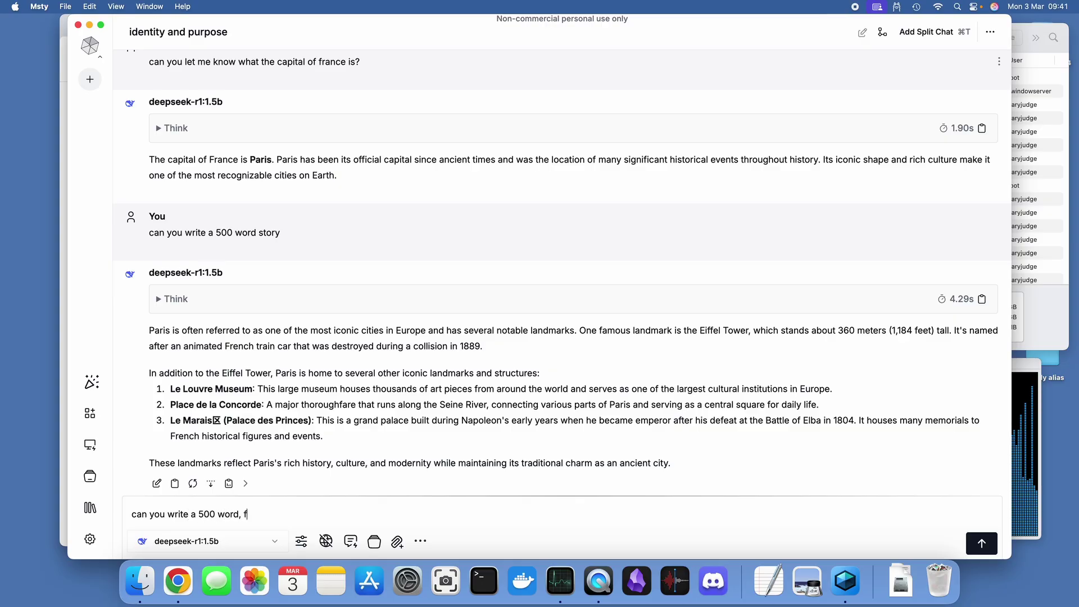
{"action": "type", "text": "ictional story"}
{"action": "key", "text": "Return"}
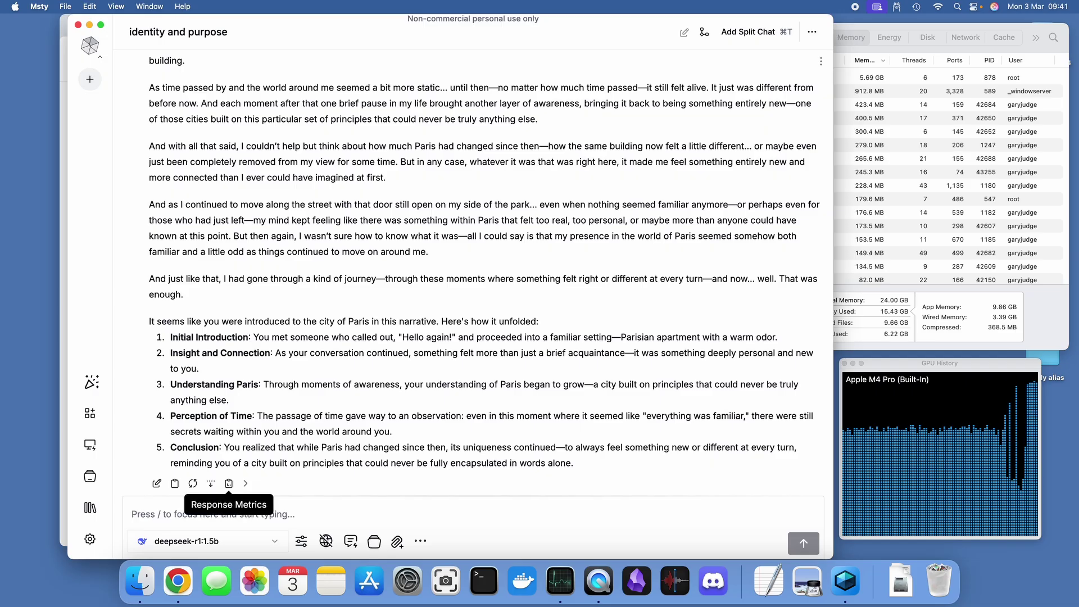
{"action": "left_click", "coordinate": [228, 483]}
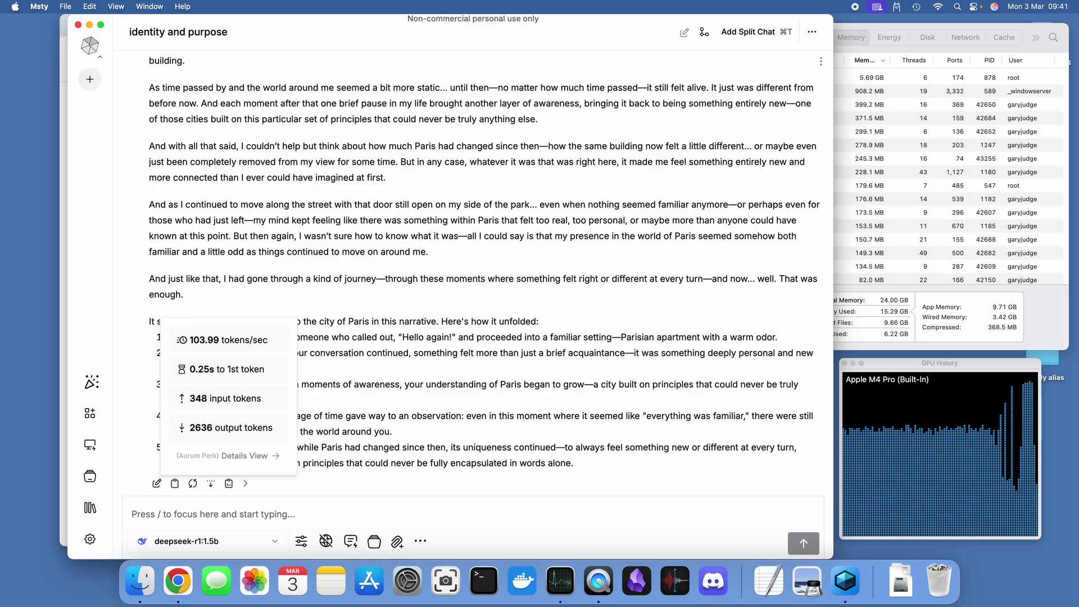
Step: Ask the model "what is the weather in paris like today?"
{"action": "key", "text": "slash"}
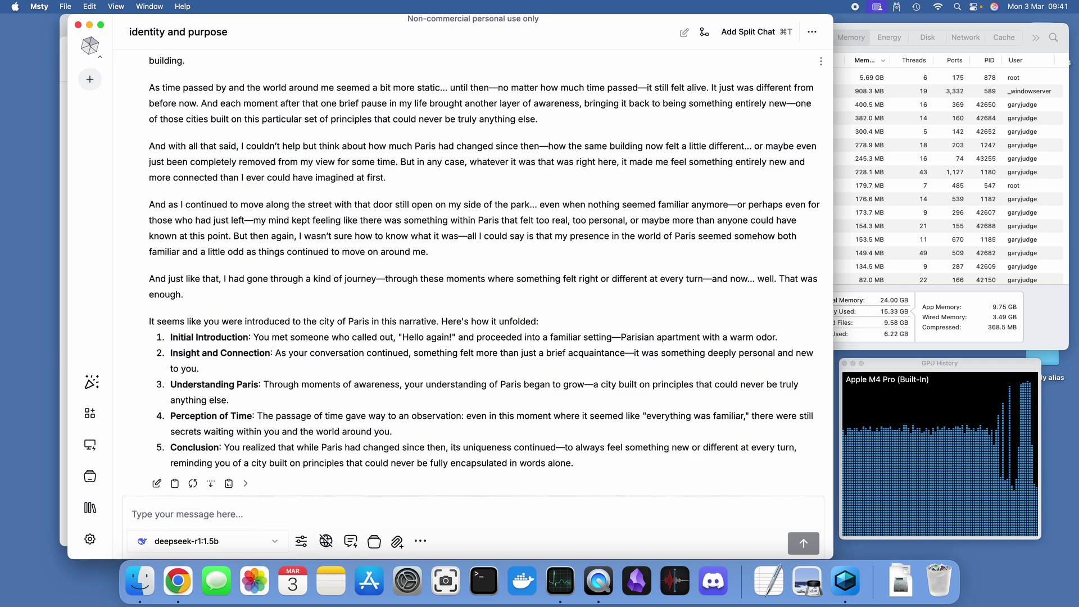
{"action": "type", "text": "what i"}
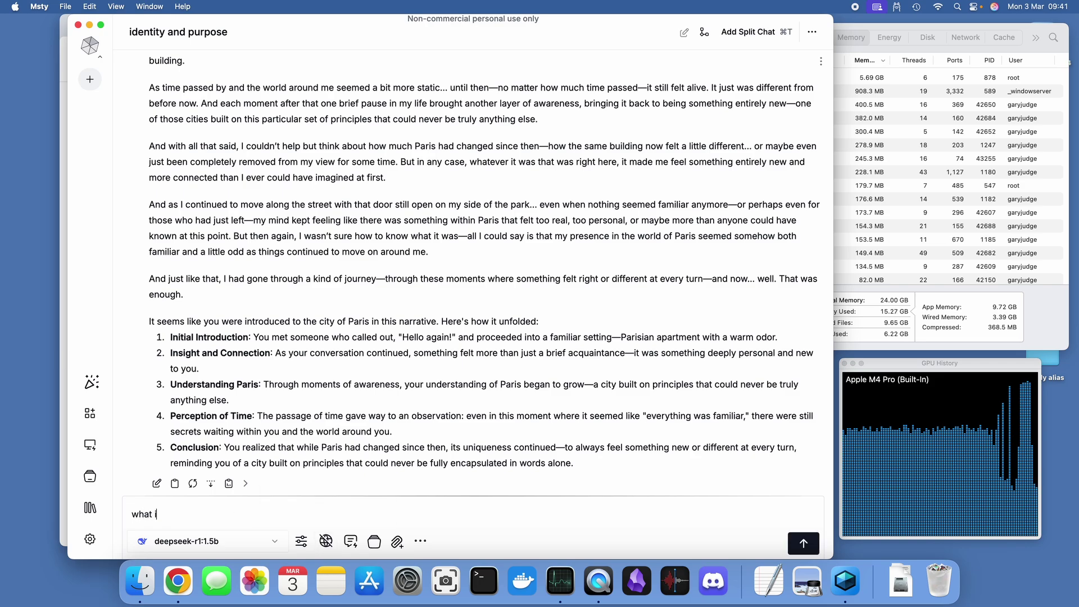
{"action": "type", "text": "s the weathe"}
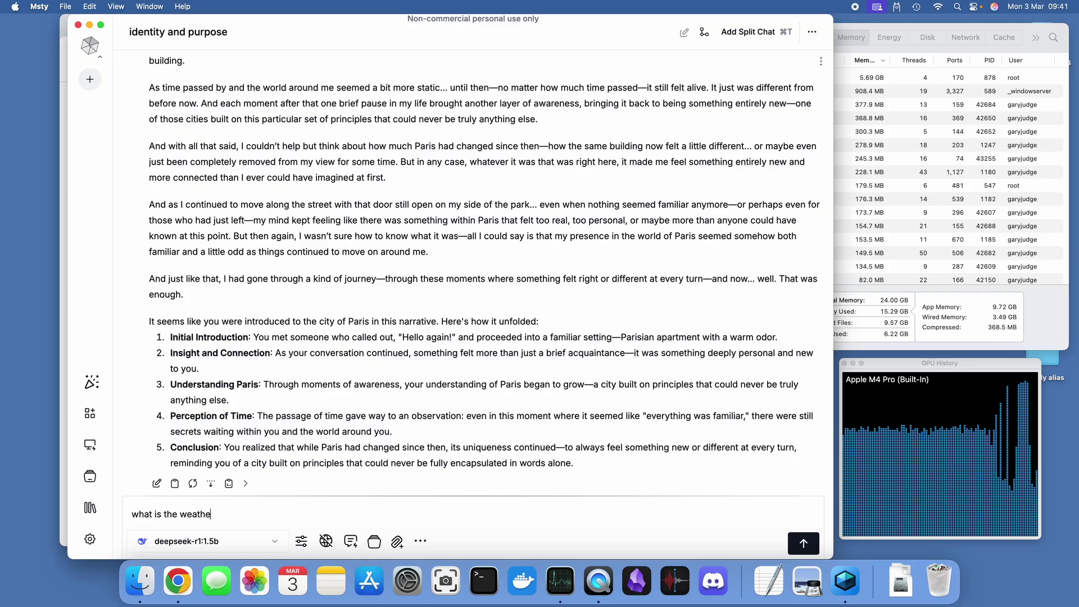
{"action": "type", "text": "r in paris like today"}
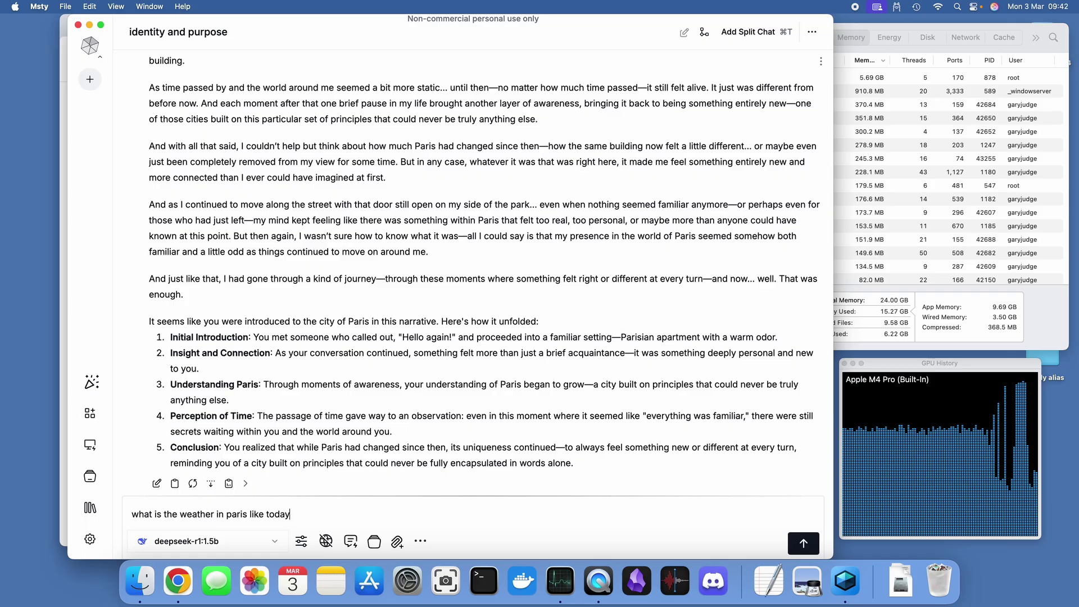
{"action": "type", "text": "?"}
{"action": "key", "text": "Return"}
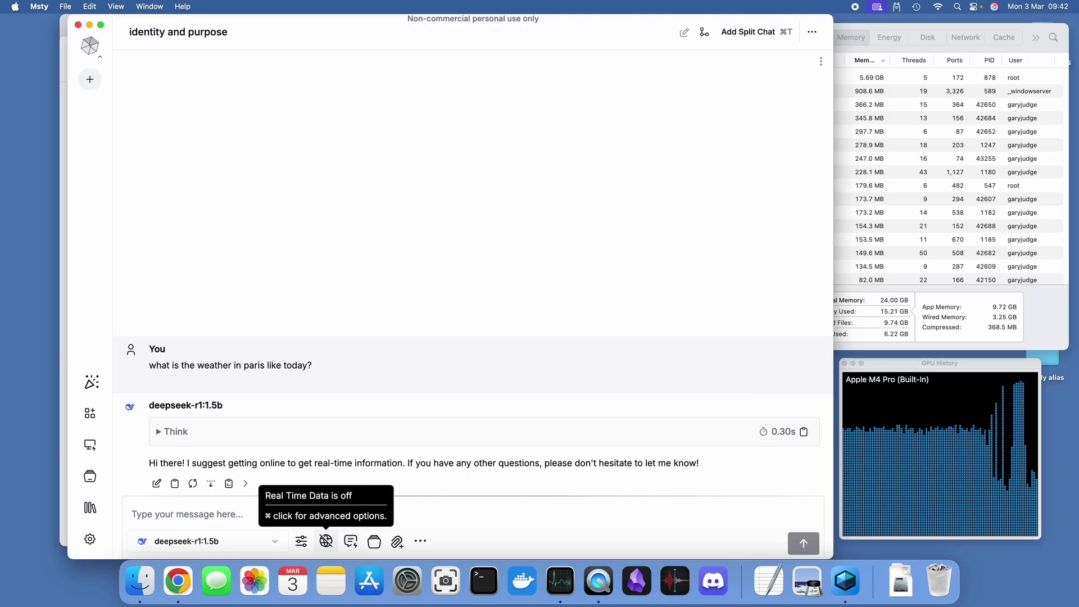
Step: Enable Real Time Data for the chat and ask again "what is the weather in paris like today?"
{"action": "left_click", "coordinate": [326, 540]}
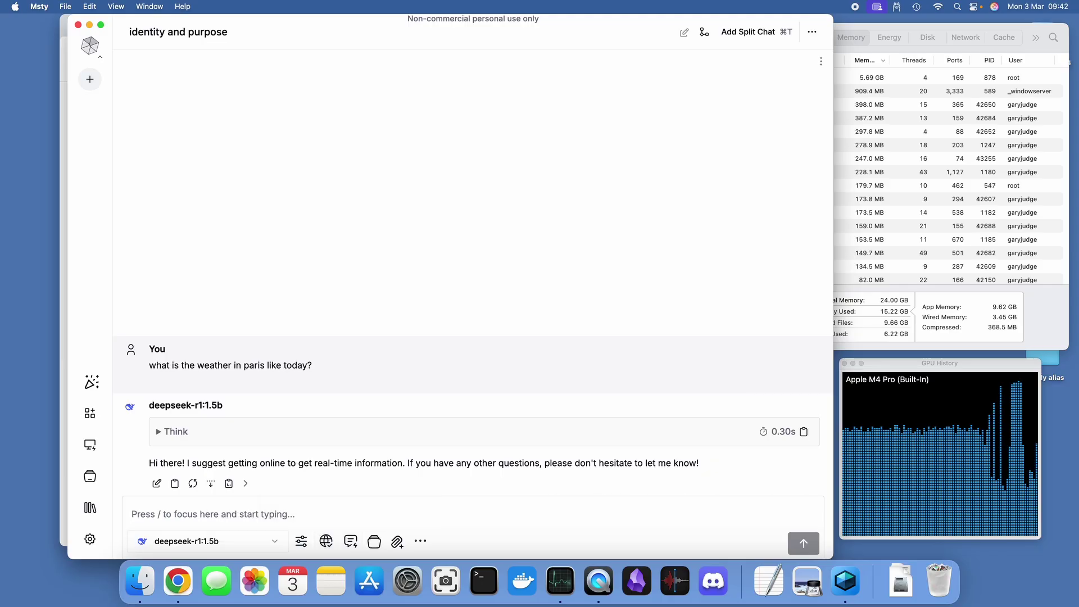
{"action": "type", "text": "/what is the wethe"}
{"action": "key", "text": "BackSpace"}
{"action": "type", "text": "ather i"}
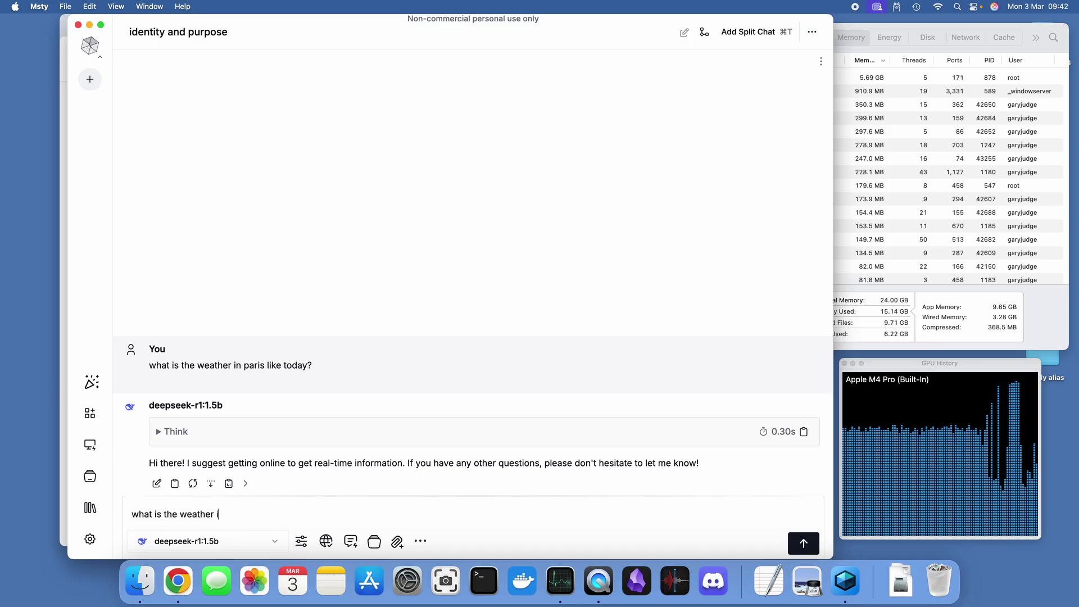
{"action": "type", "text": "n paris like today?"}
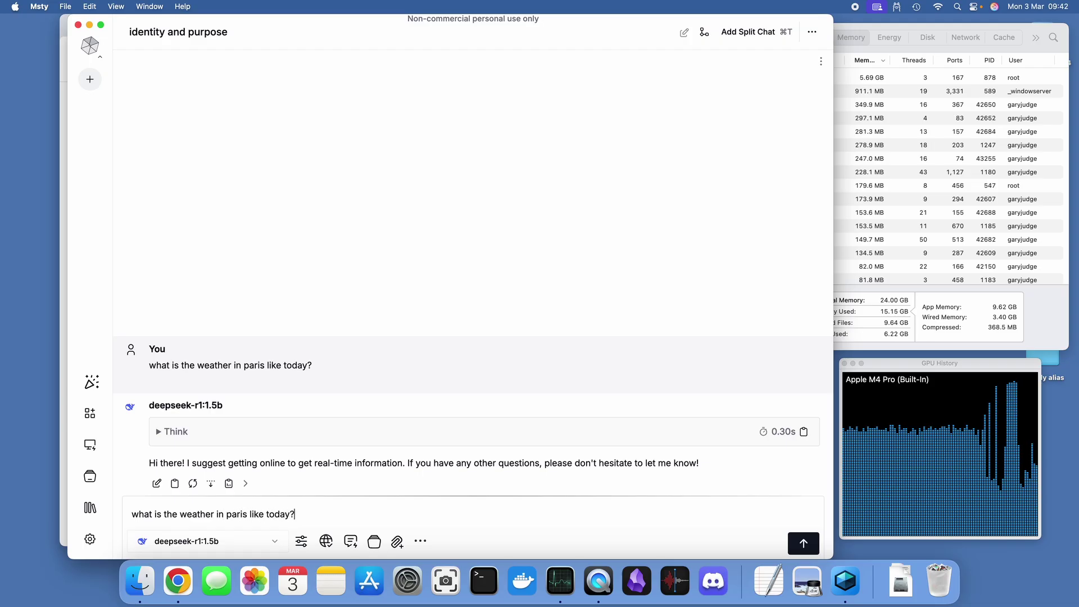
{"action": "key", "text": "Return"}
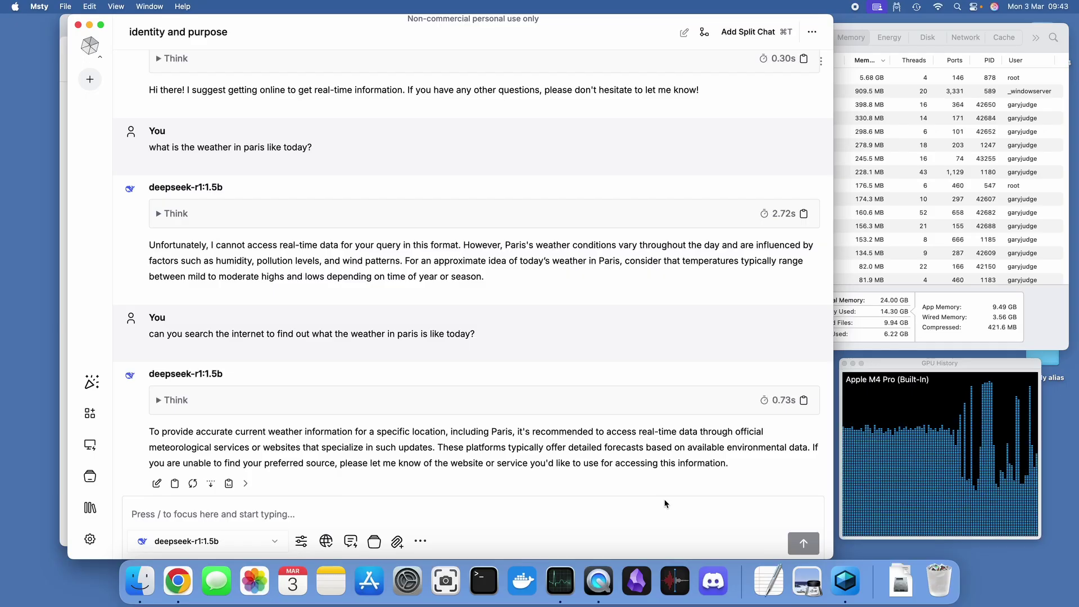
Step: Switch to Pages and bring up the Prompt Engineering document
{"action": "key", "text": "super+space"}
{"action": "type", "text": "pages"}
{"action": "key", "text": "Return"}
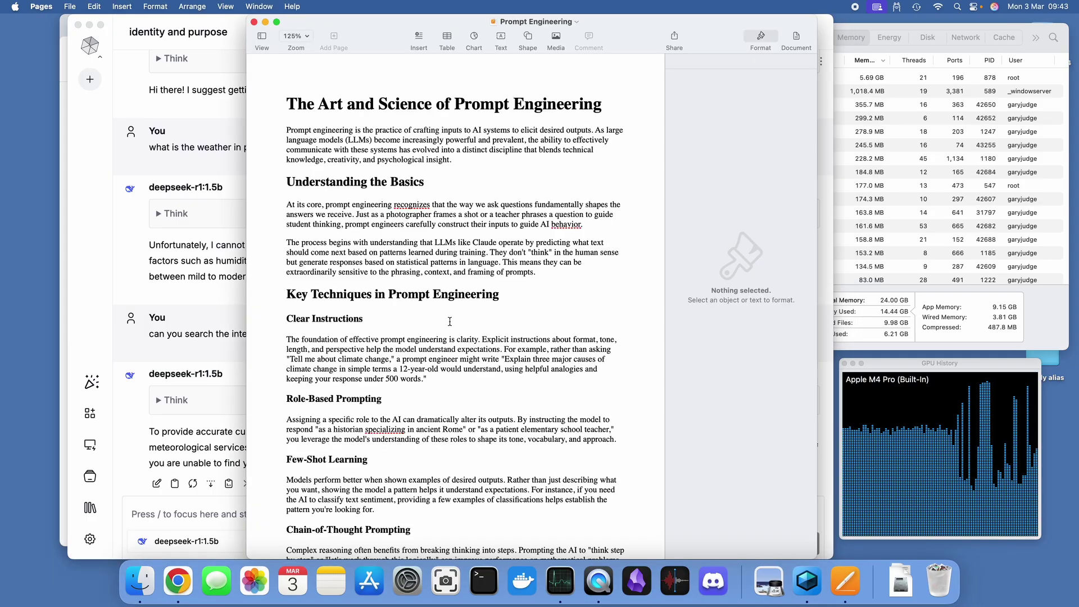
Step: Export the document as a PDF named Prompt Engineering to the home folder's Desktop
{"action": "left_click", "coordinate": [474, 310]}
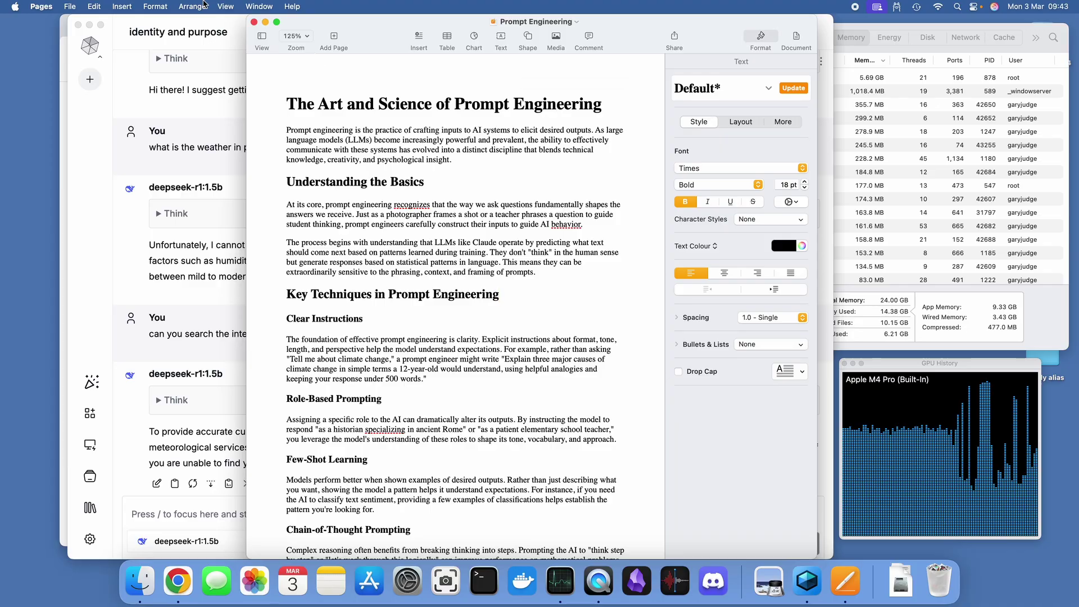
{"action": "left_click", "coordinate": [71, 7]}
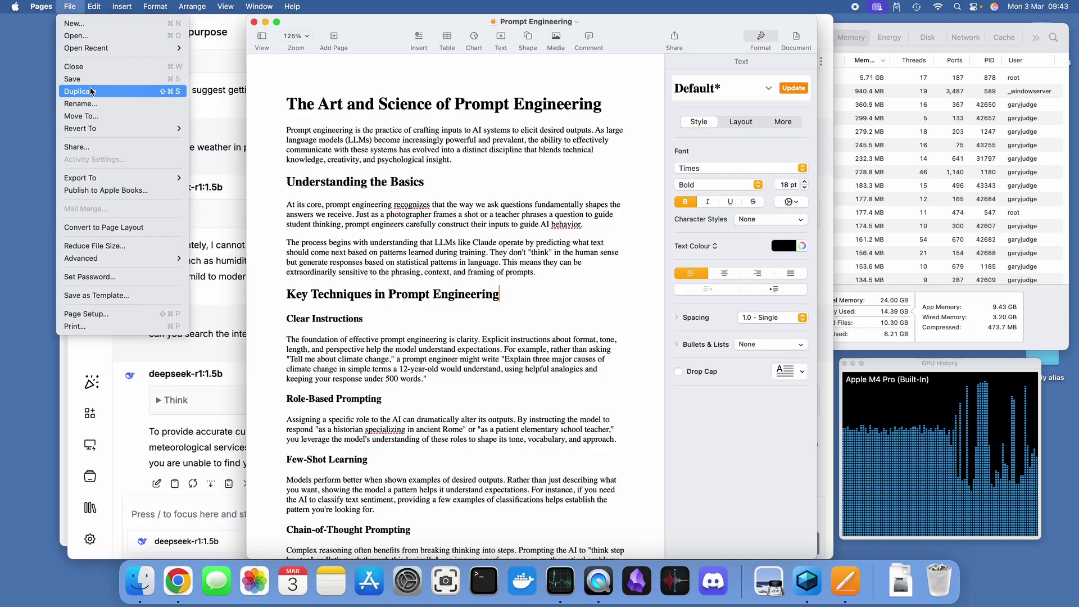
{"action": "mouse_move", "coordinate": [103, 182]}
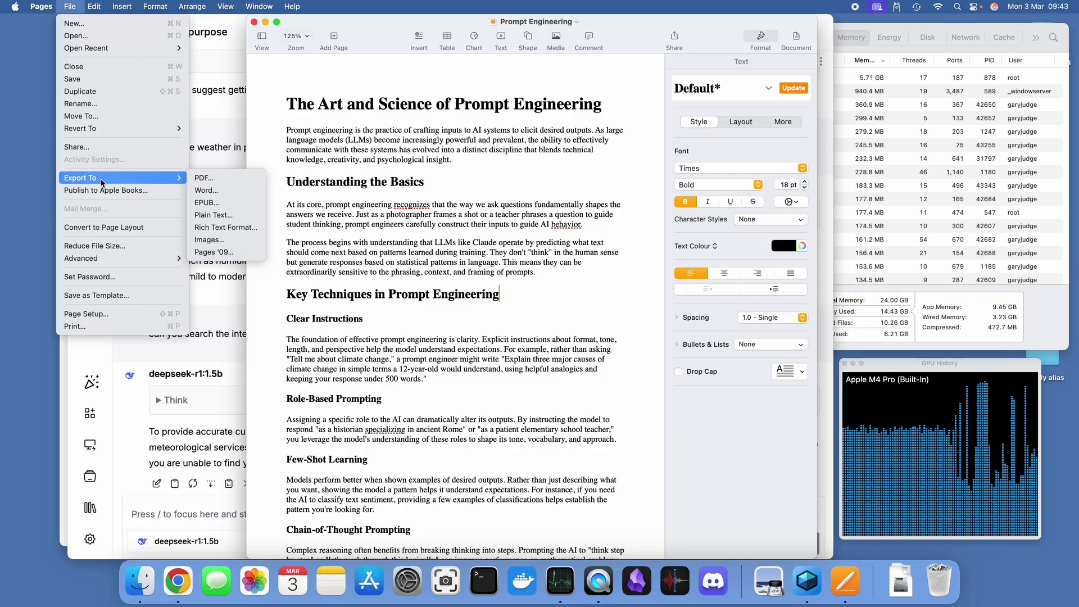
{"action": "left_click", "coordinate": [209, 179]}
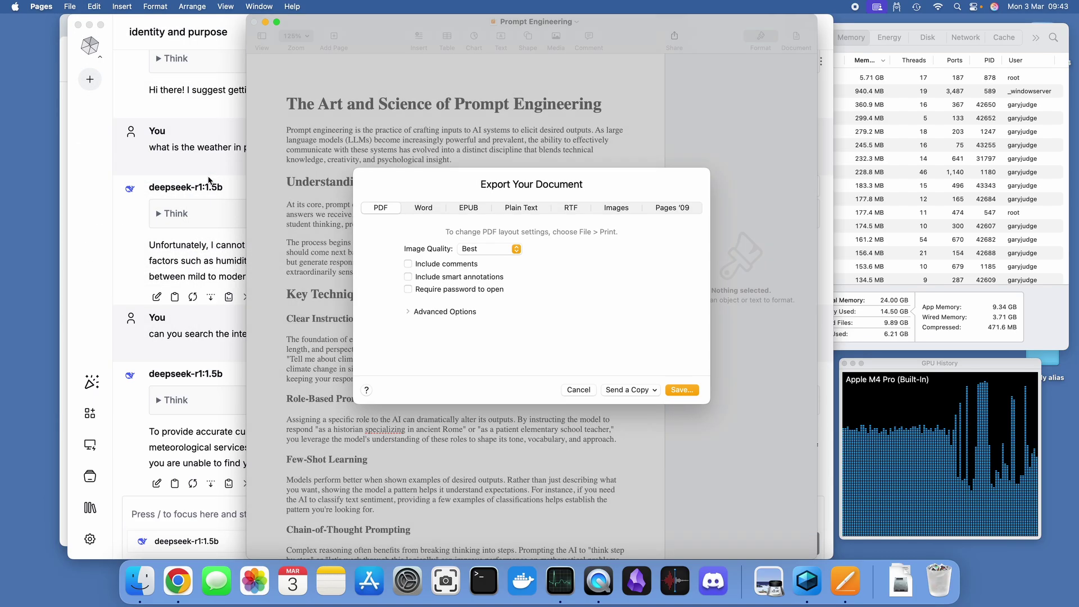
{"action": "left_click", "coordinate": [689, 392]}
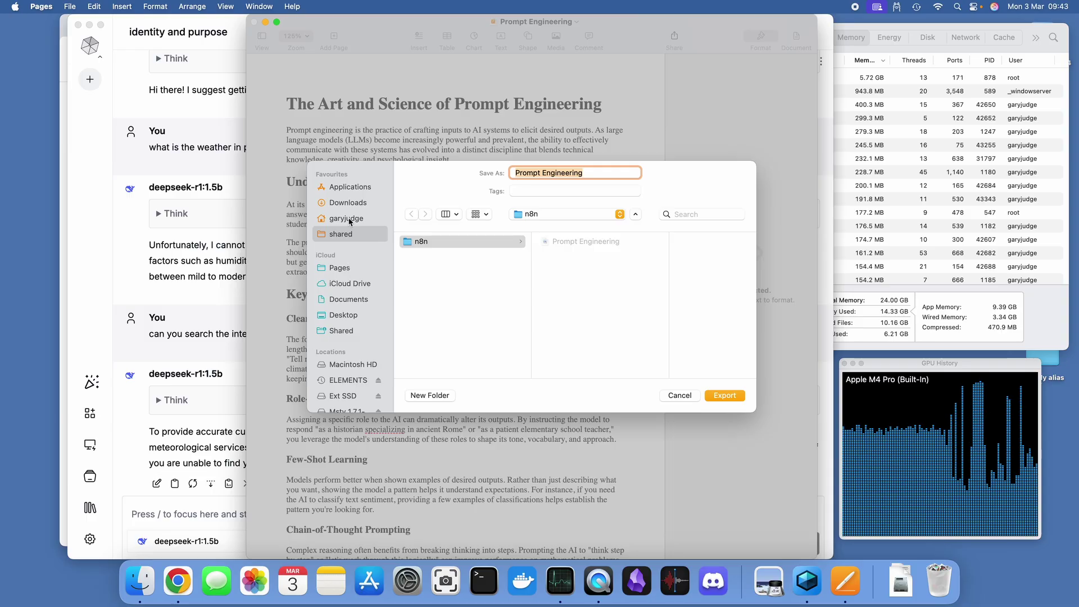
{"action": "left_click", "coordinate": [351, 218]}
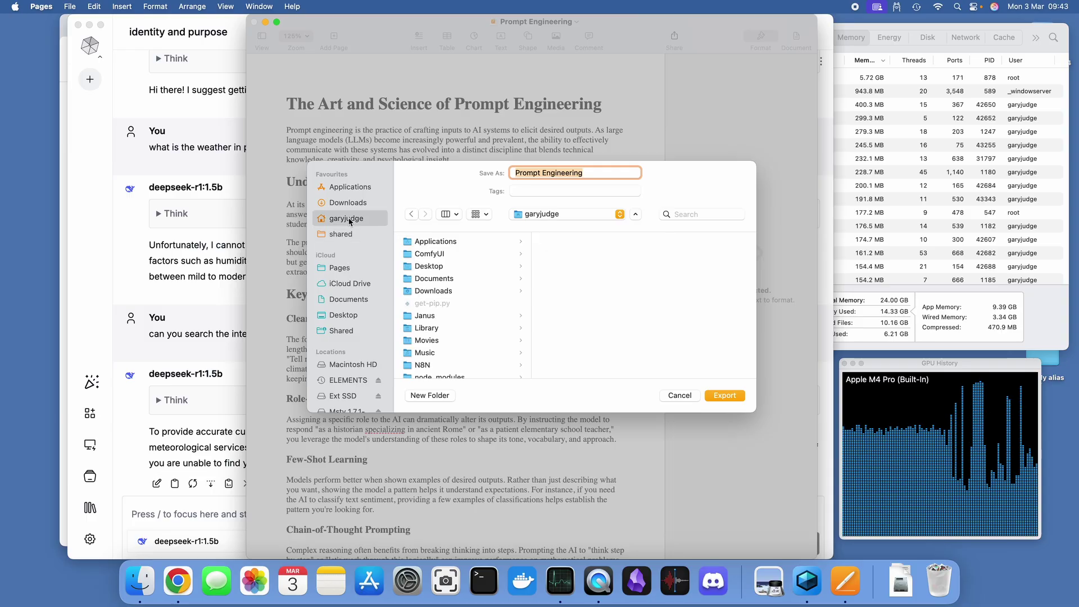
{"action": "left_click", "coordinate": [436, 268]}
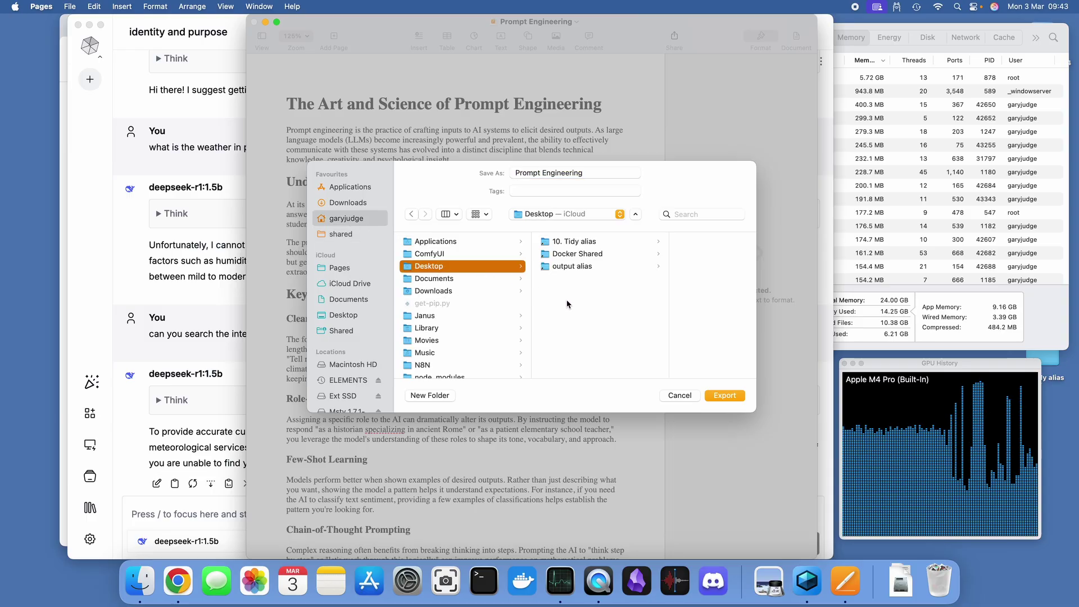
{"action": "left_click", "coordinate": [725, 397]}
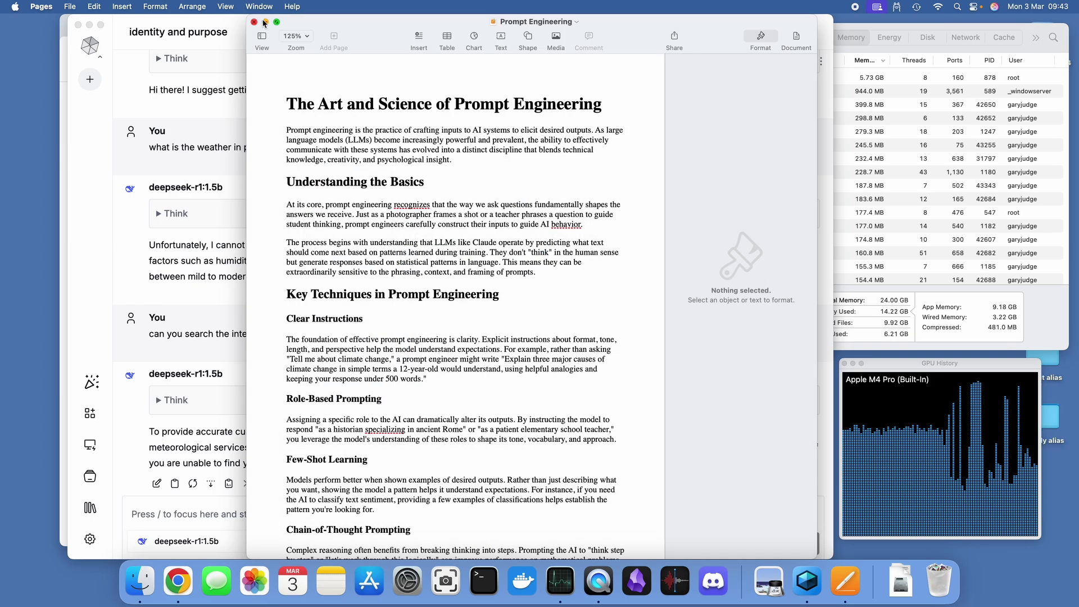
Step: Minimise Pages, uncover the exported Prompt Engineering PDF on the desktop and attach it to the Msty chat
{"action": "left_click", "coordinate": [266, 22]}
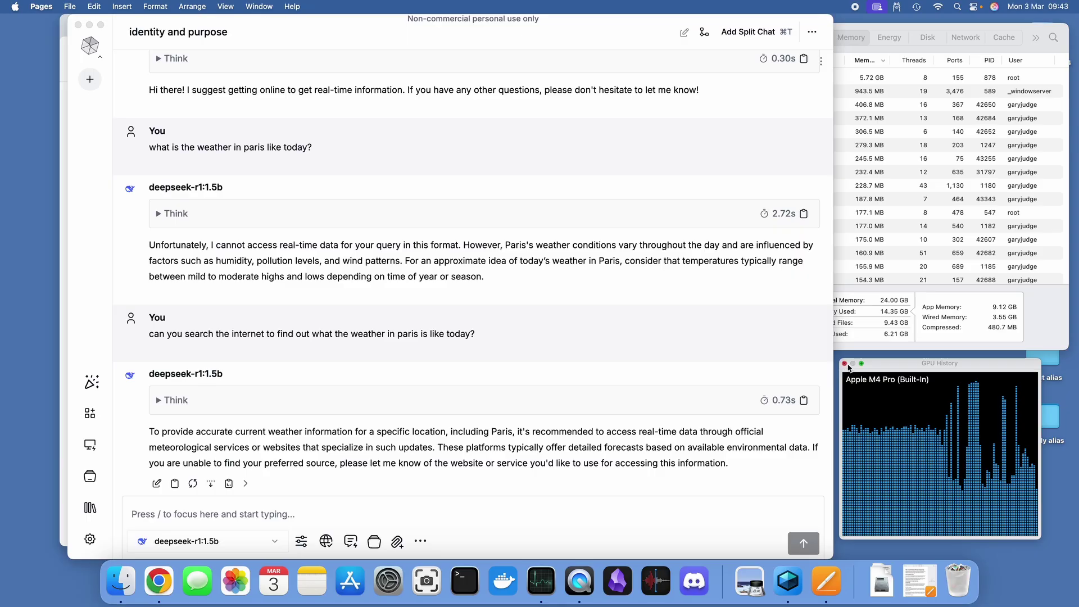
{"action": "left_click_drag", "start_coordinate": [893, 366], "coordinate": [831, 382]}
{"action": "left_click_drag", "start_coordinate": [868, 34], "coordinate": [775, 46]}
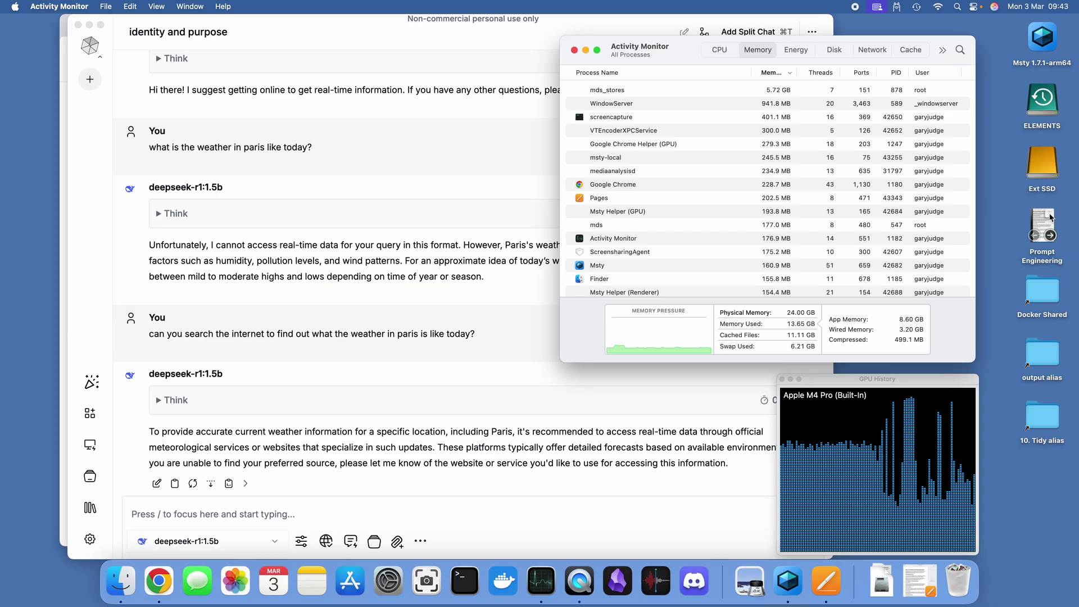
{"action": "left_click_drag", "start_coordinate": [1049, 217], "coordinate": [446, 504]}
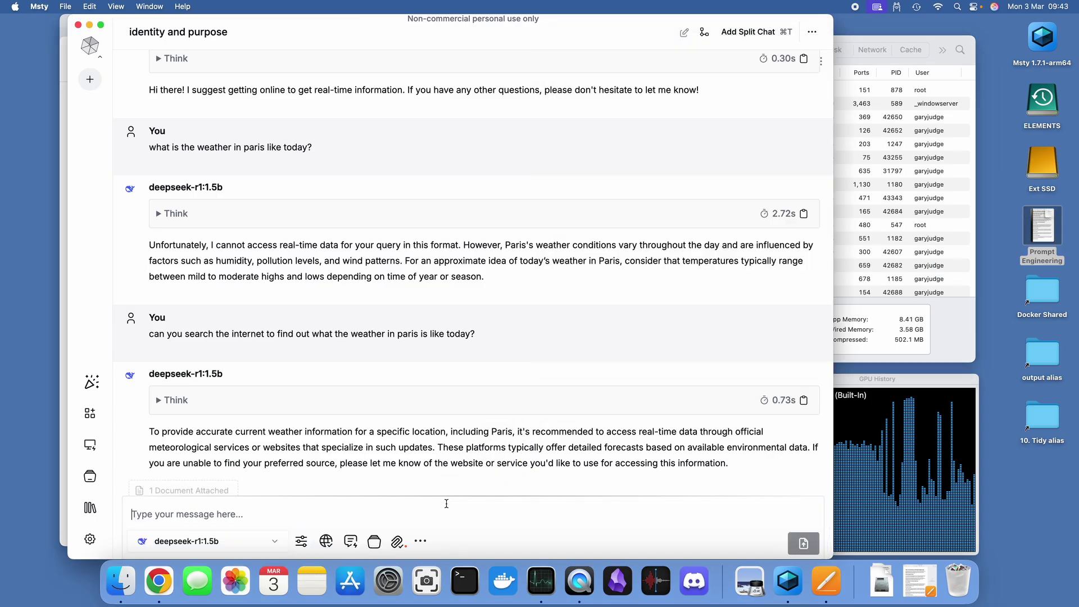
Step: Send the prompt "can you summarise the attached document" with the attached PDF
{"action": "left_click", "coordinate": [262, 516]}
{"action": "type", "text": "can"}
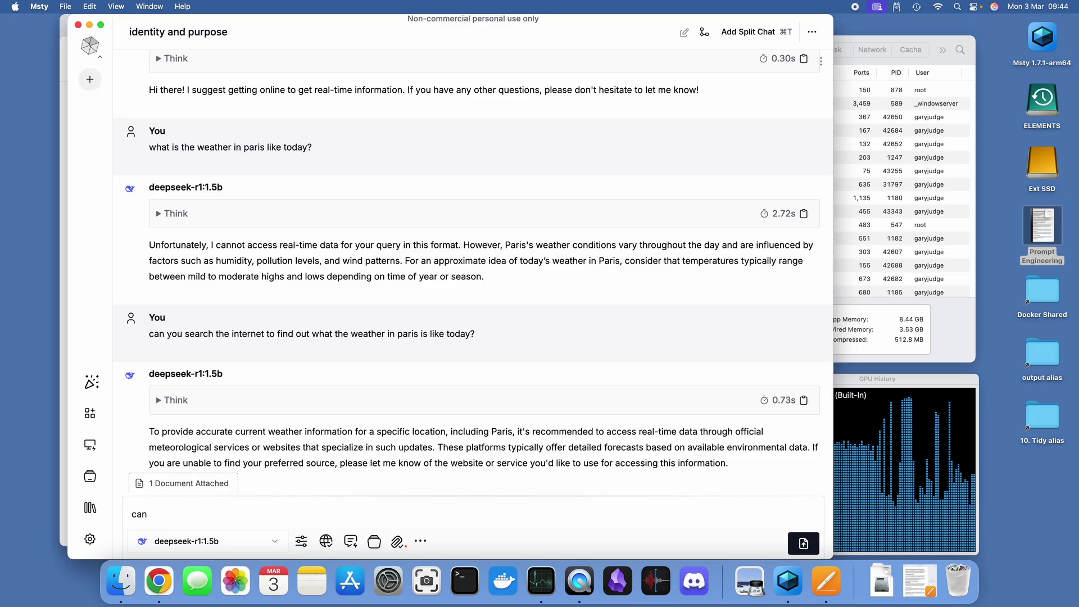
{"action": "type", "text": " you summarise the attached document"}
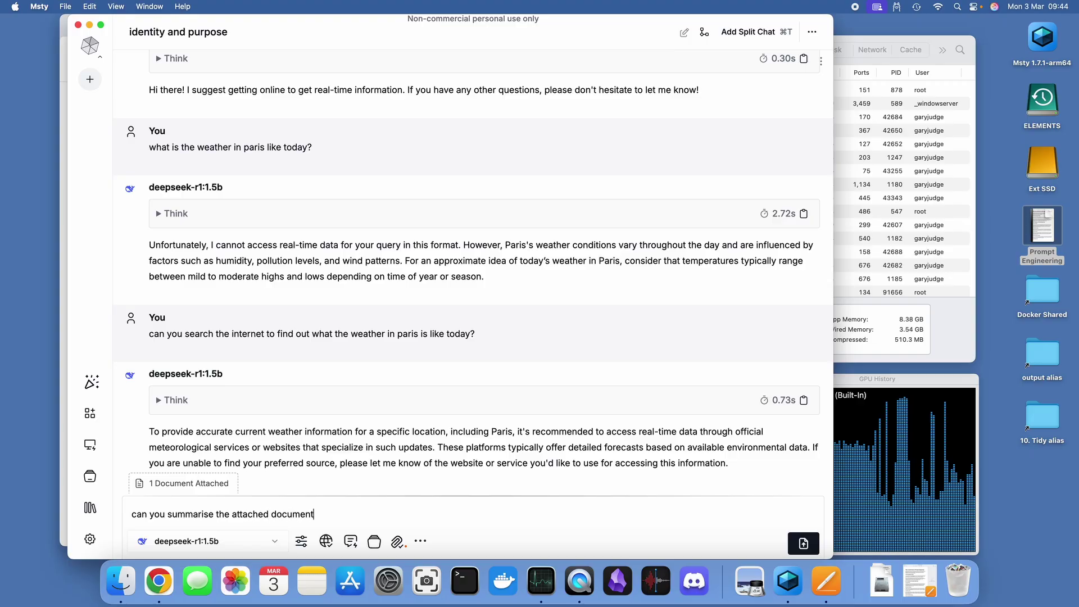
{"action": "key", "text": "Return"}
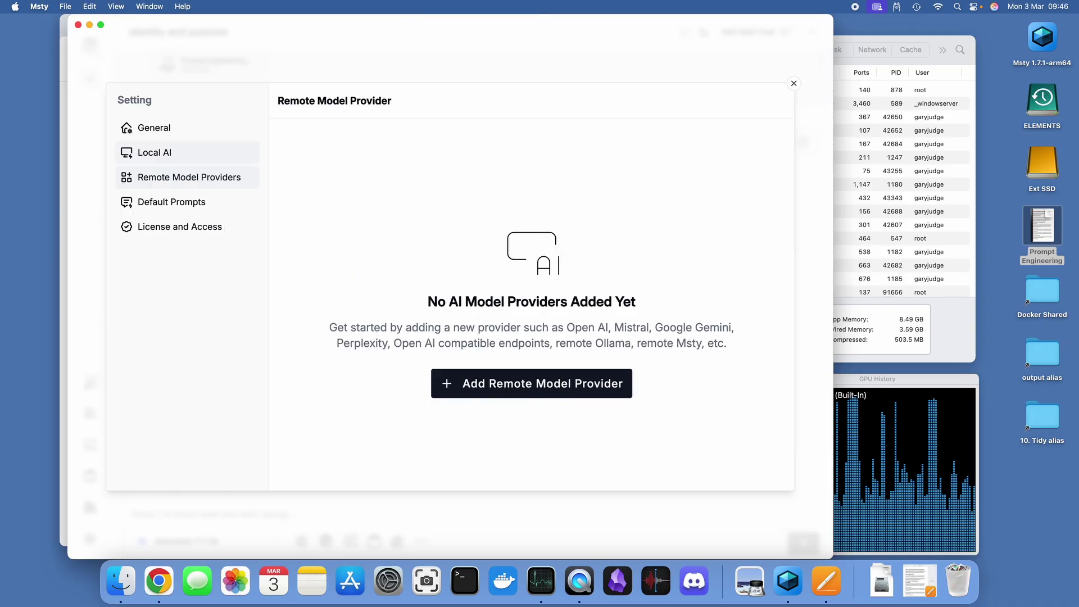
Step: Open the local AI model manager from the Local AI settings and look through the featured models with their sizes and compatibility scores
{"action": "left_click", "coordinate": [155, 152]}
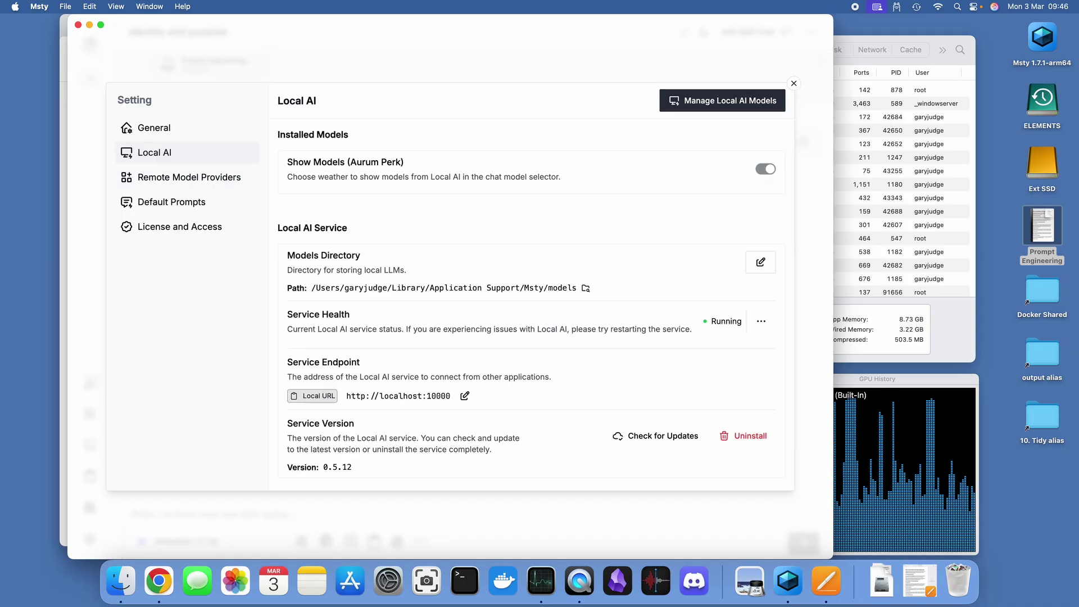
{"action": "left_click", "coordinate": [721, 100]}
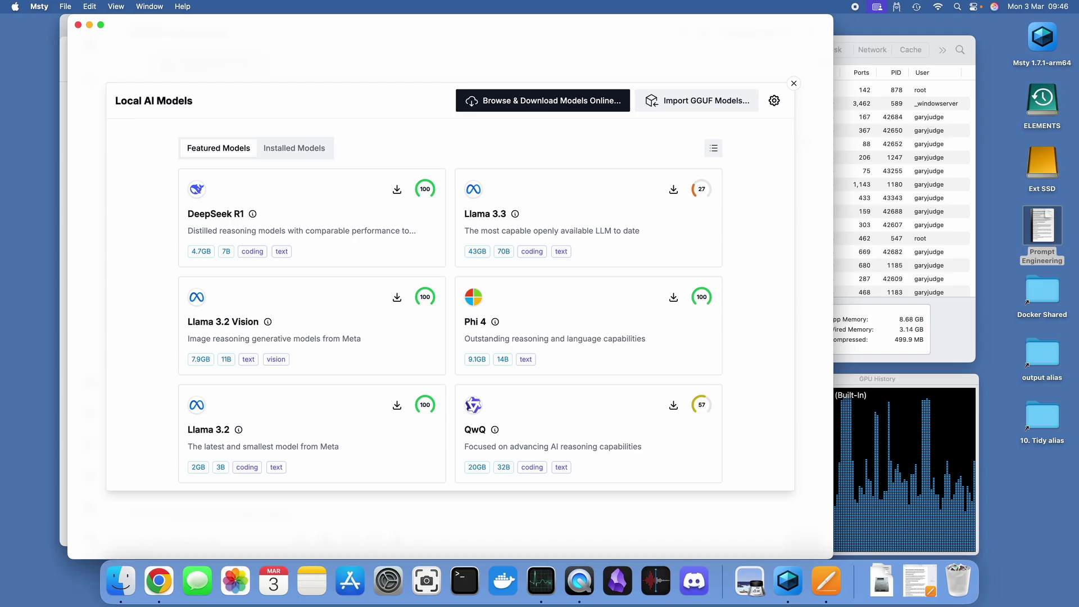
{"action": "scroll", "coordinate": [485, 305], "scroll_direction": "down", "scroll_amount": 5}
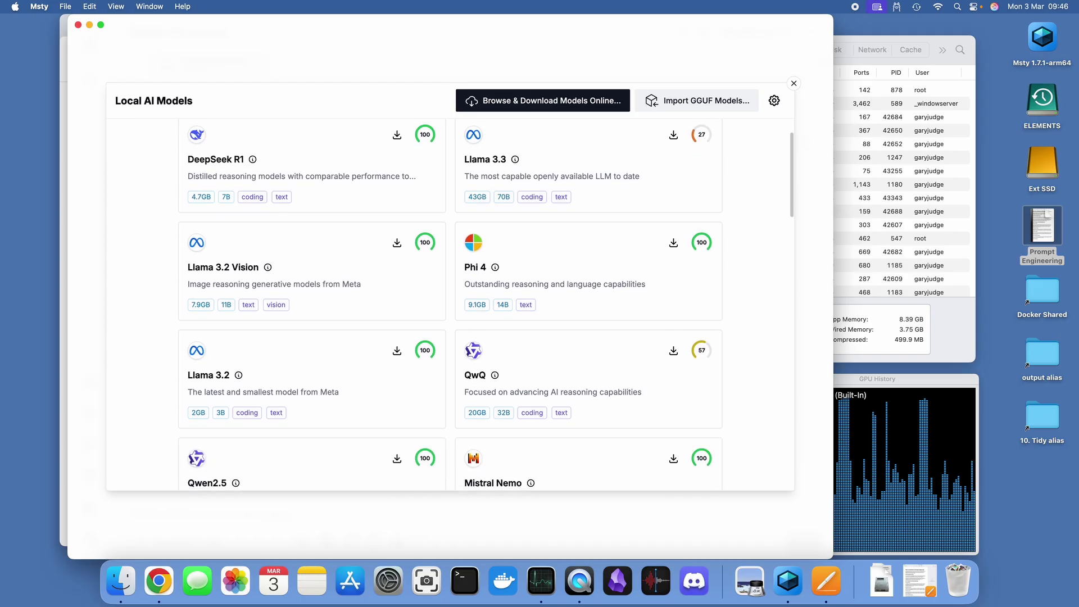
{"action": "scroll", "coordinate": [485, 305], "scroll_direction": "down", "scroll_amount": 6}
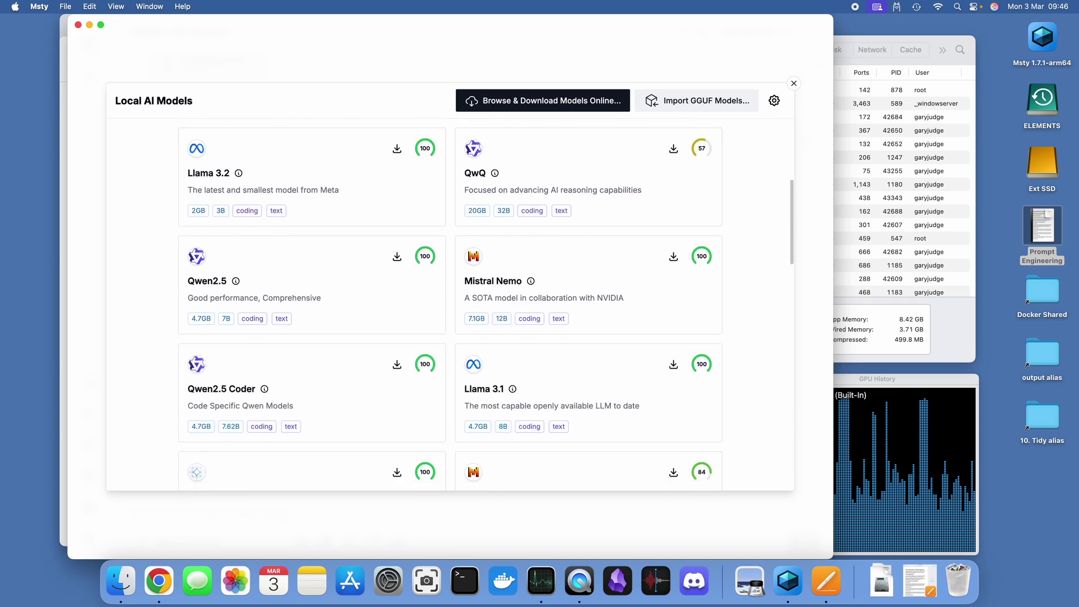
{"action": "scroll", "coordinate": [485, 306], "scroll_direction": "down", "scroll_amount": 6}
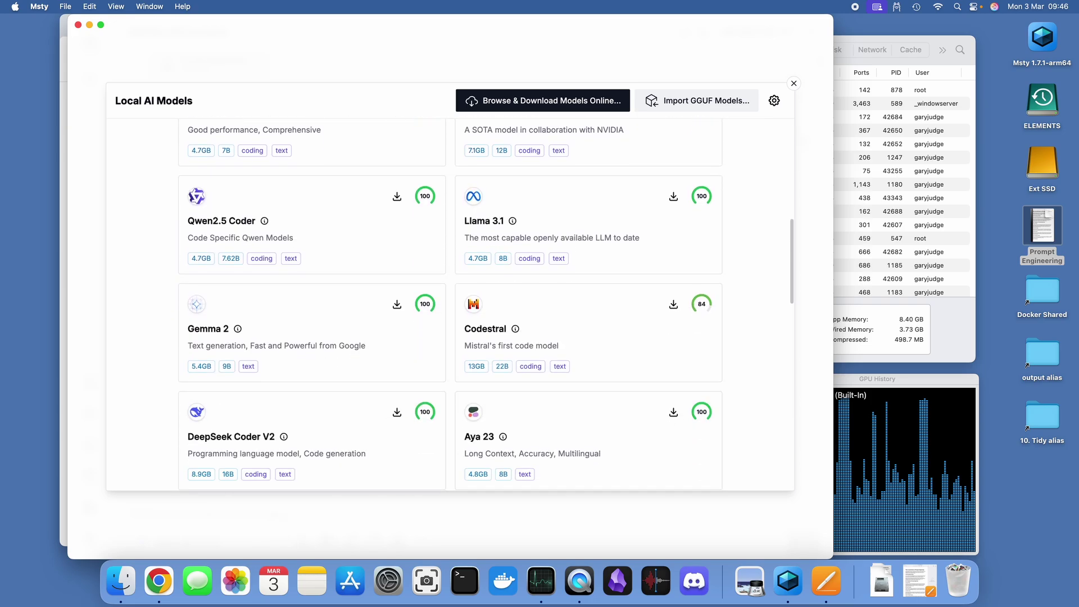
{"action": "scroll", "coordinate": [486, 306], "scroll_direction": "down", "scroll_amount": 2}
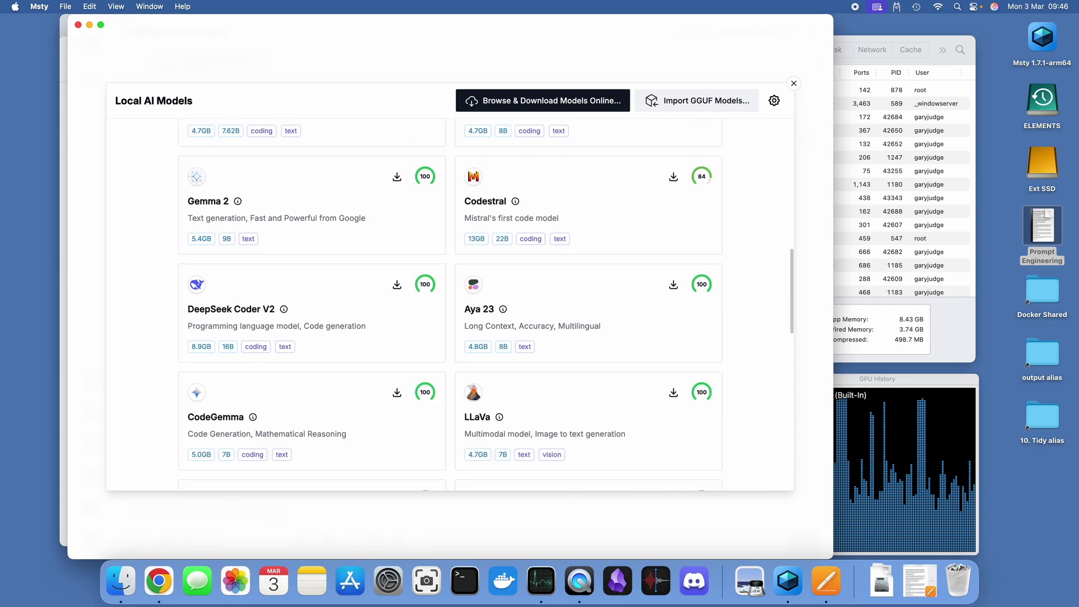
{"action": "scroll", "coordinate": [485, 305], "scroll_direction": "down", "scroll_amount": 2}
{"action": "scroll", "coordinate": [485, 306], "scroll_direction": "down", "scroll_amount": 2}
{"action": "scroll", "coordinate": [485, 306], "scroll_direction": "down", "scroll_amount": 4}
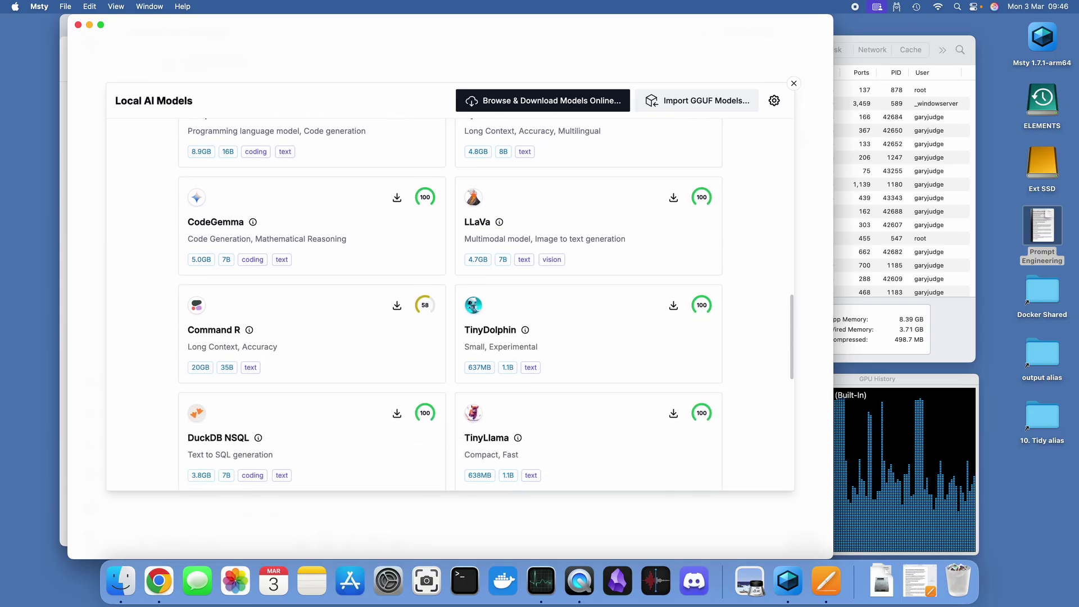
{"action": "scroll", "coordinate": [485, 306], "scroll_direction": "down", "scroll_amount": 1}
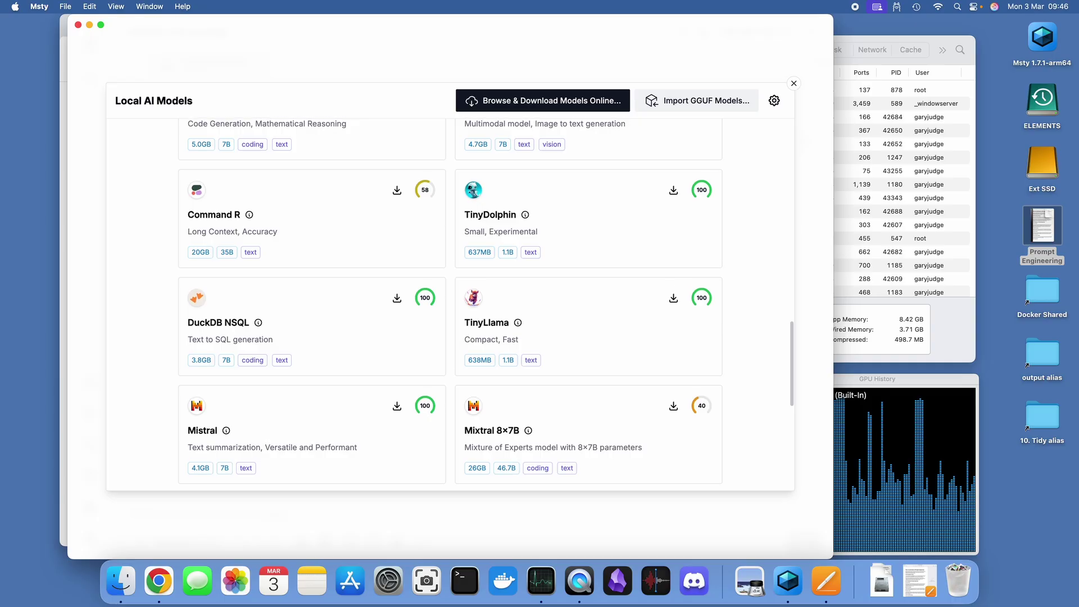
{"action": "scroll", "coordinate": [485, 306], "scroll_direction": "down", "scroll_amount": 2}
{"action": "scroll", "coordinate": [486, 305], "scroll_direction": "down", "scroll_amount": 4}
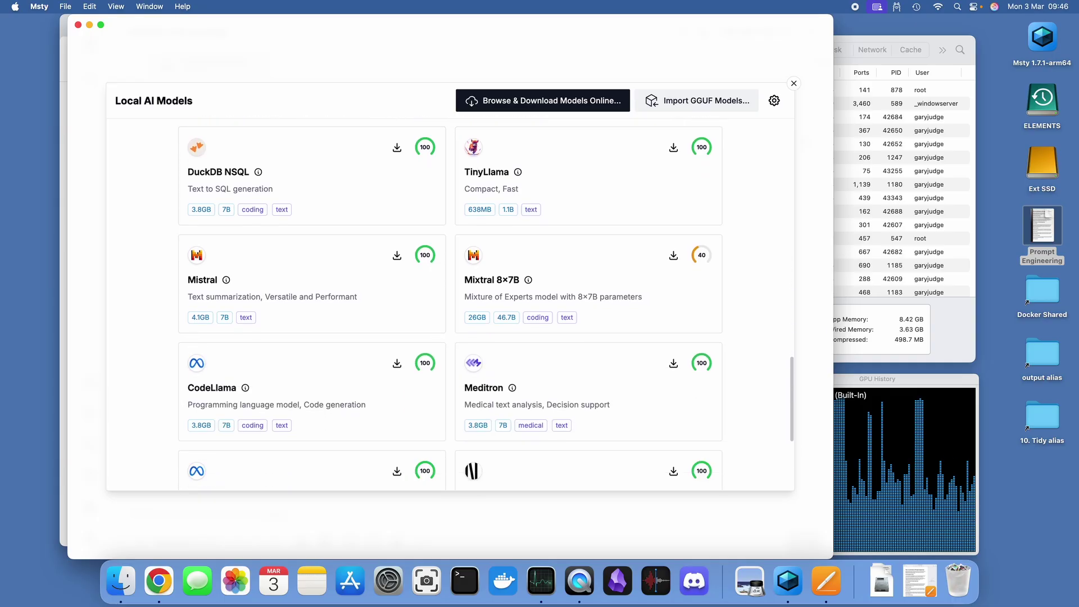
{"action": "scroll", "coordinate": [449, 304], "scroll_direction": "down", "scroll_amount": 3}
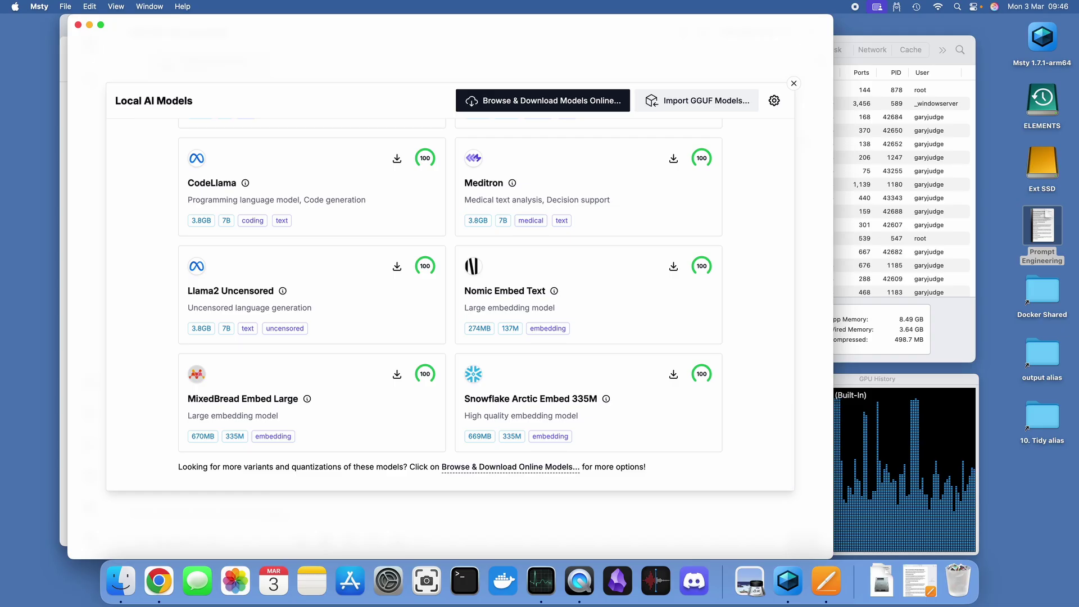
{"action": "scroll", "coordinate": [450, 303], "scroll_direction": "up", "scroll_amount": 5}
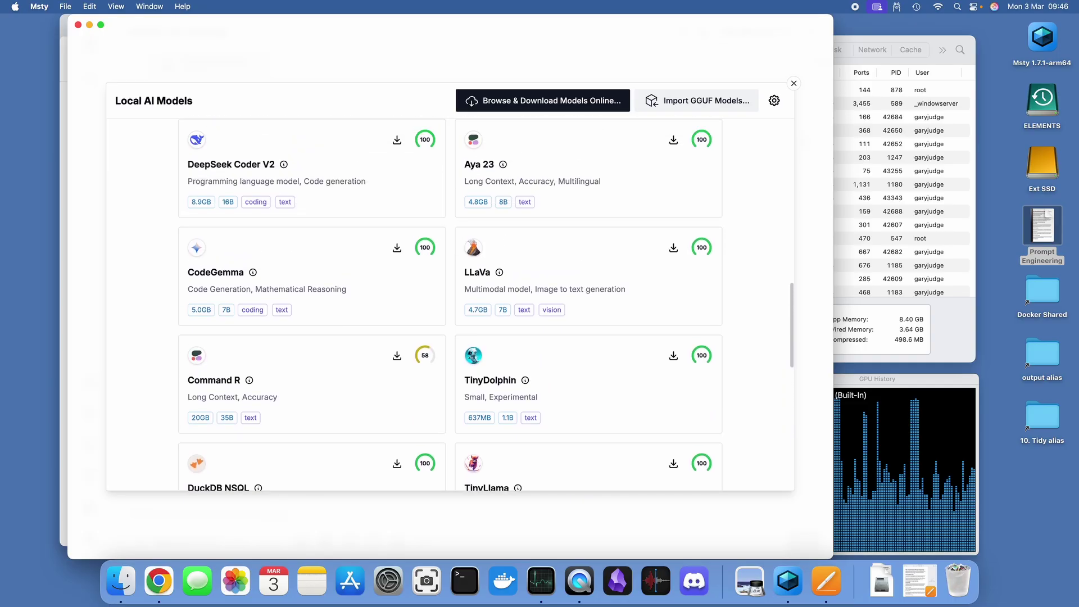
{"action": "scroll", "coordinate": [486, 307], "scroll_direction": "up", "scroll_amount": 5}
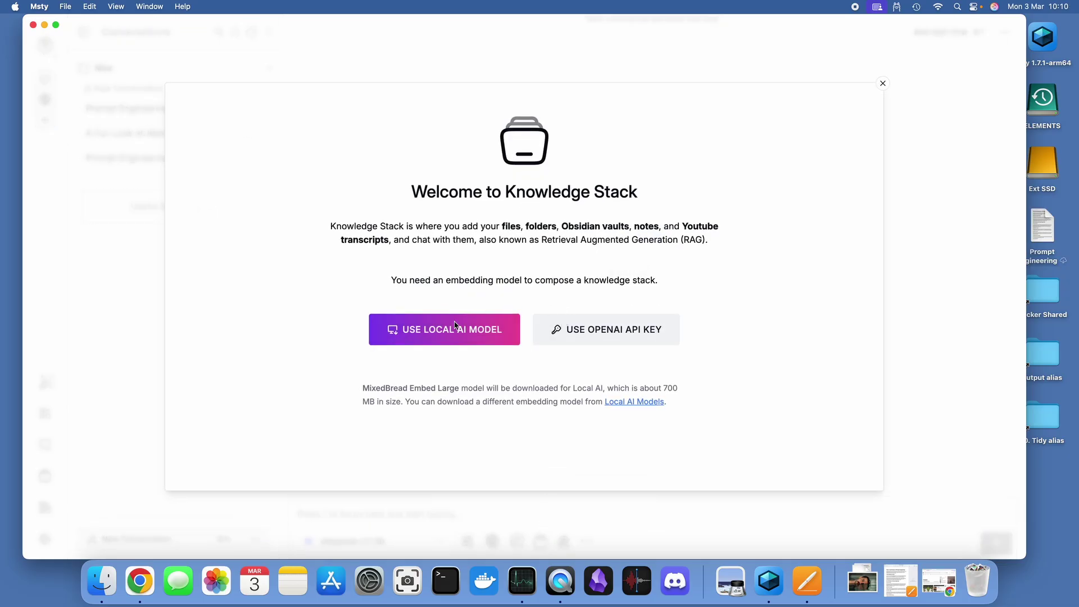
Step: Set up the local MixedBread Embed Large embedding model and create a knowledge stack titled "Artificial Intelligence" with it
{"action": "left_click", "coordinate": [453, 328]}
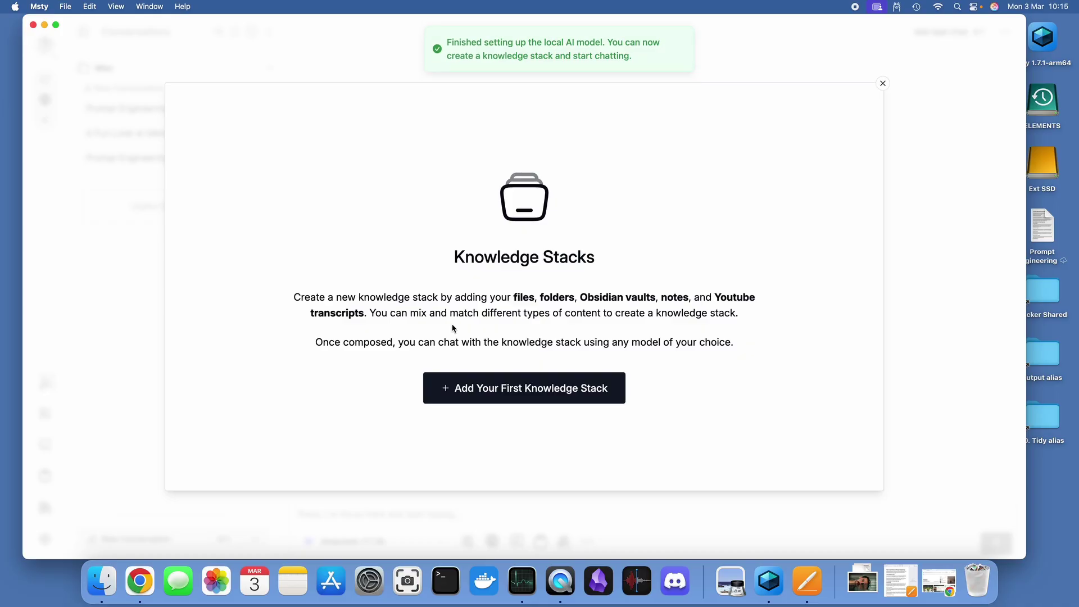
{"action": "left_click", "coordinate": [521, 394]}
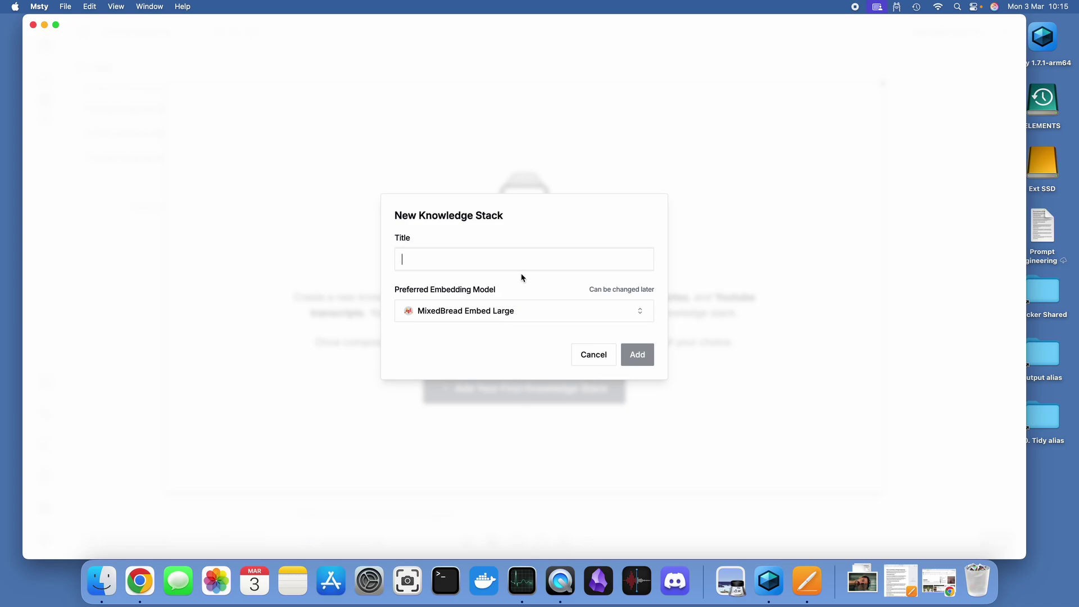
{"action": "type", "text": "Art"}
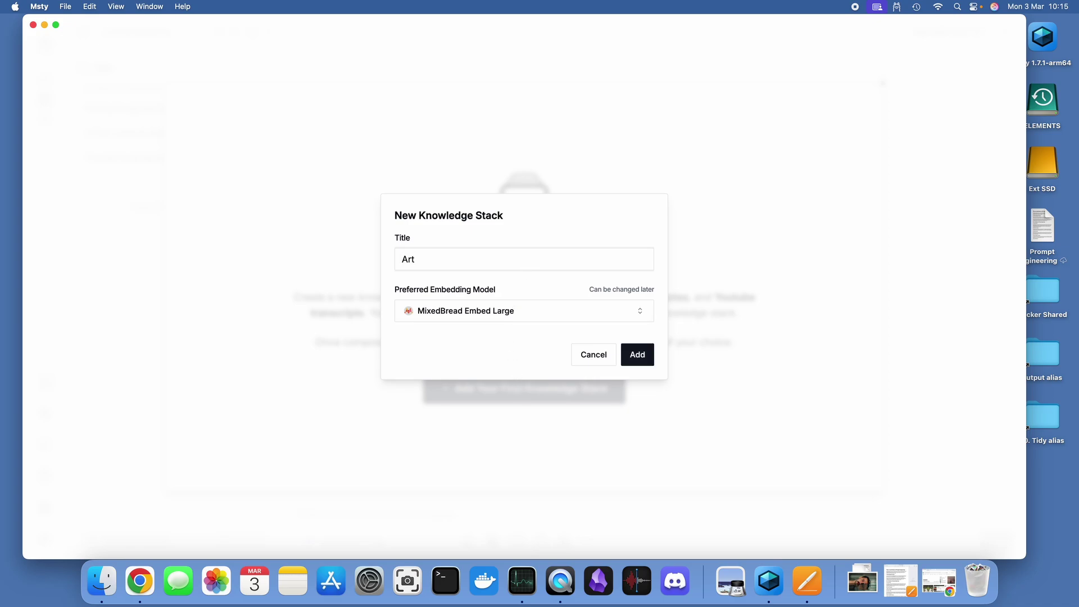
{"action": "type", "text": "ificial Intelligence"}
{"action": "key", "text": "Return"}
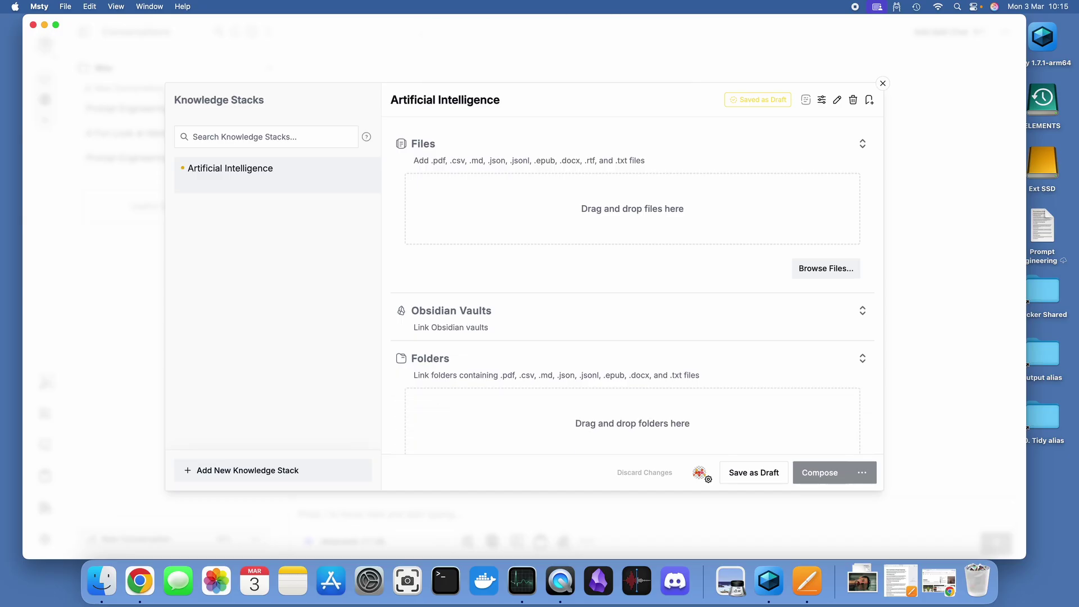
Step: Link the Artificial Intelligence folder to the knowledge stack and compose the stack
{"action": "scroll", "coordinate": [632, 285], "scroll_direction": "down", "scroll_amount": 3}
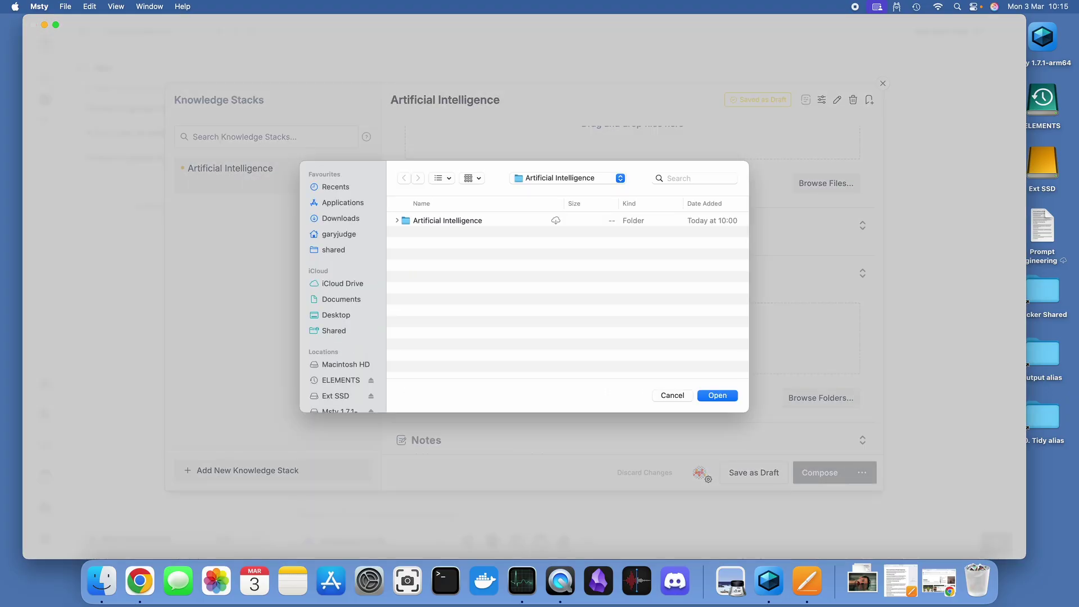
{"action": "left_click", "coordinate": [447, 220]}
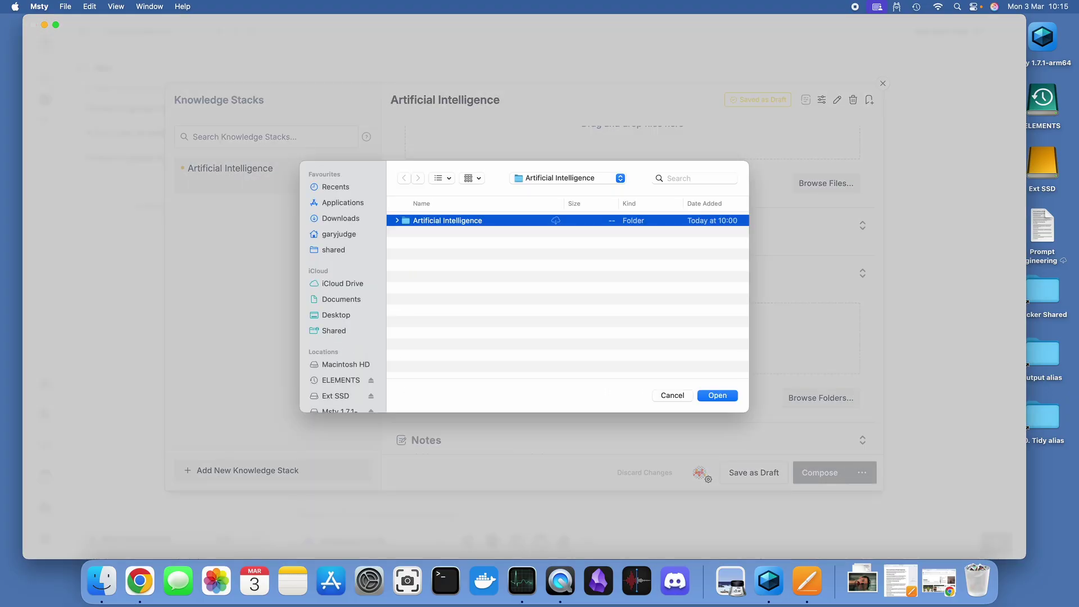
{"action": "key", "text": "Return"}
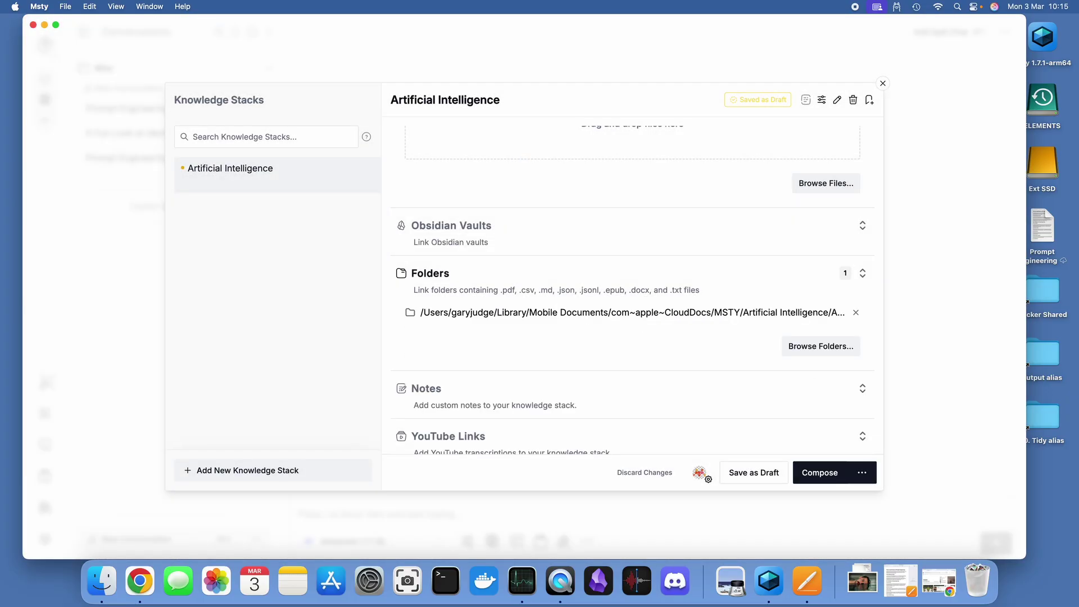
{"action": "scroll", "coordinate": [637, 305], "scroll_direction": "down", "scroll_amount": 2}
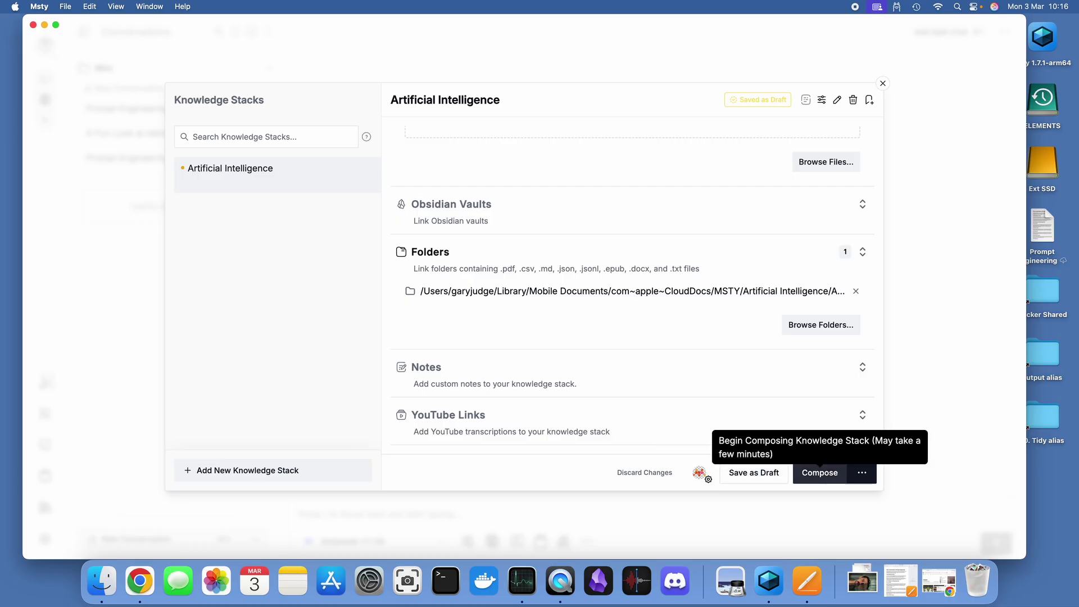
{"action": "left_click", "coordinate": [819, 472]}
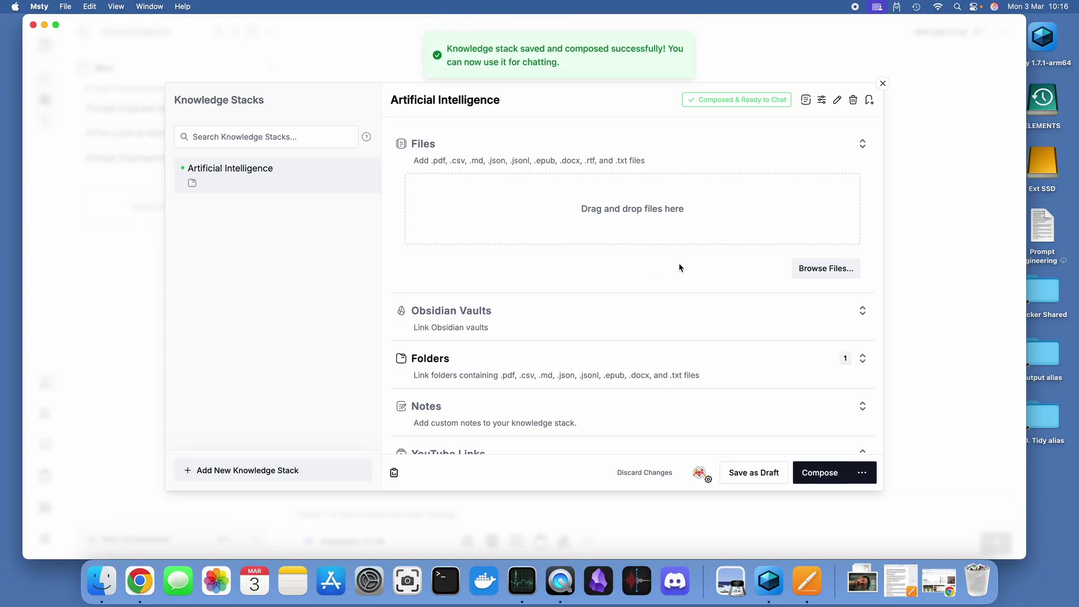
Step: Close the knowledge stack manager and enable the Artificial Intelligence stack for the new deepseek-r1:1.5b chat
{"action": "left_click", "coordinate": [884, 83]}
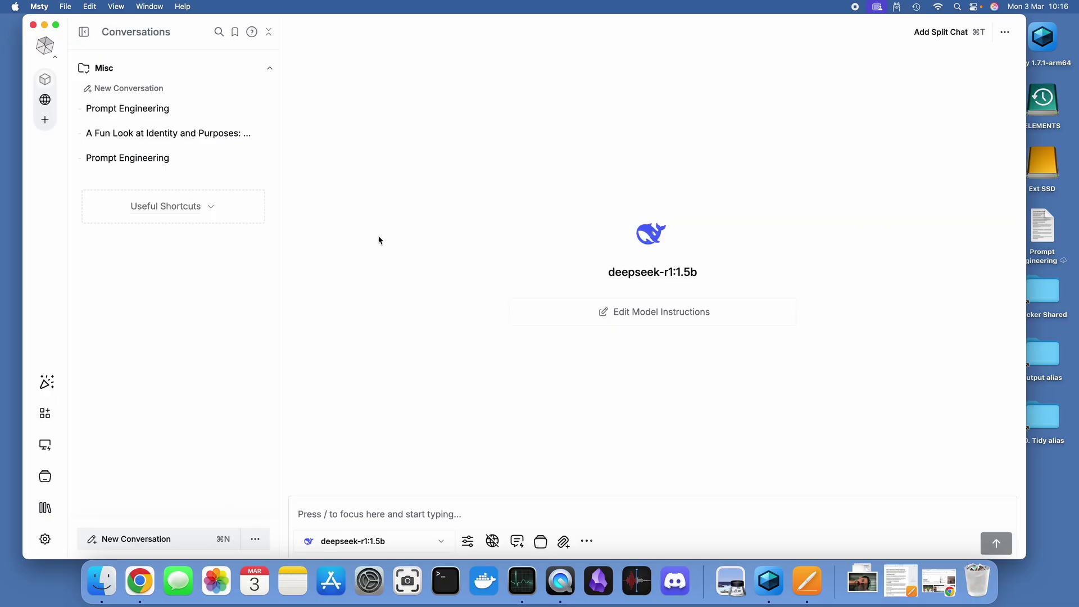
{"action": "left_click", "coordinate": [442, 544]}
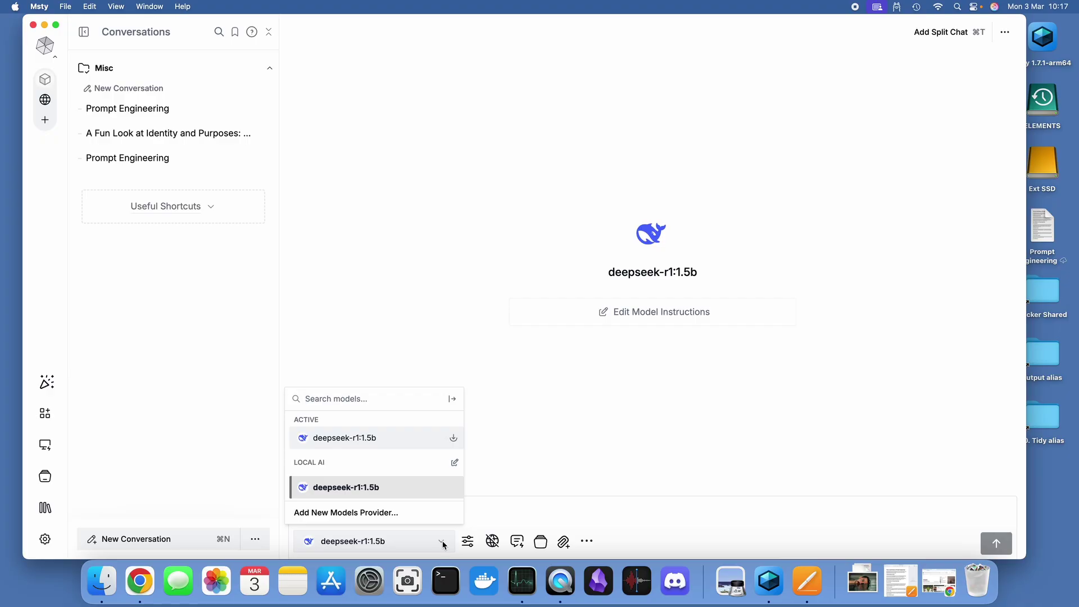
{"action": "left_click", "coordinate": [442, 543]}
{"action": "left_click", "coordinate": [541, 543]}
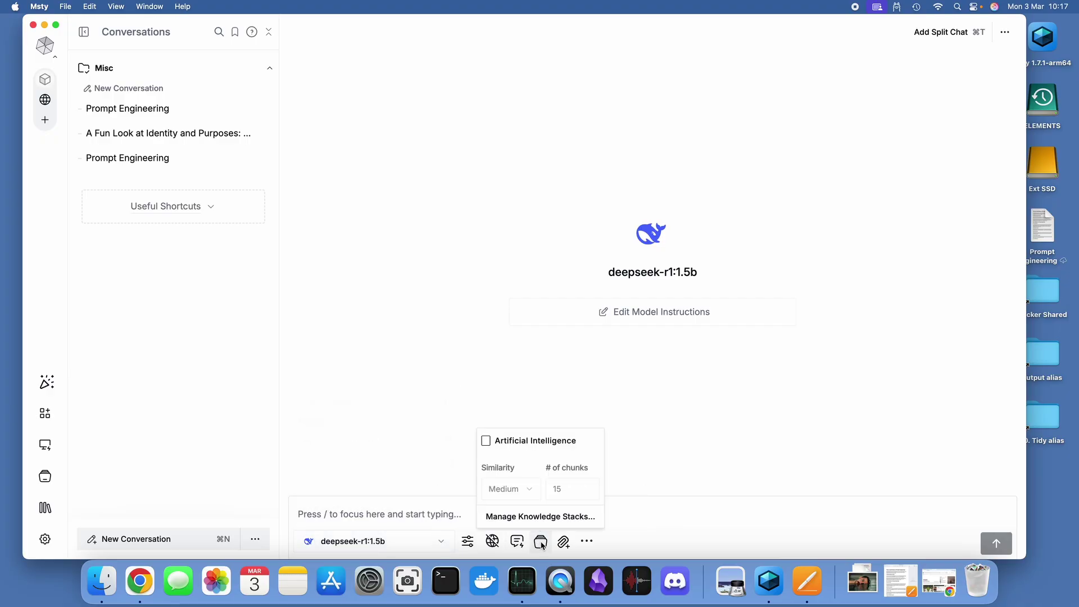
{"action": "left_click", "coordinate": [487, 441]}
Step: In Finder, move the Prompt Engineering PDF from the desktop into the nested Artificial Intelligence folder under MSTY in iCloud Drive
{"action": "left_click", "coordinate": [102, 581]}
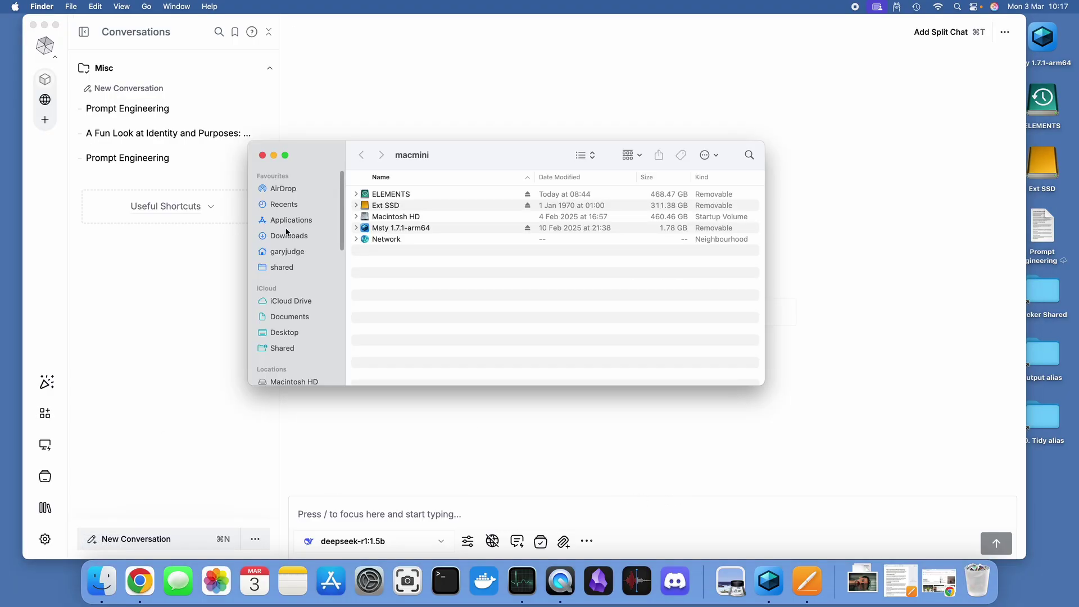
{"action": "left_click", "coordinate": [300, 306]}
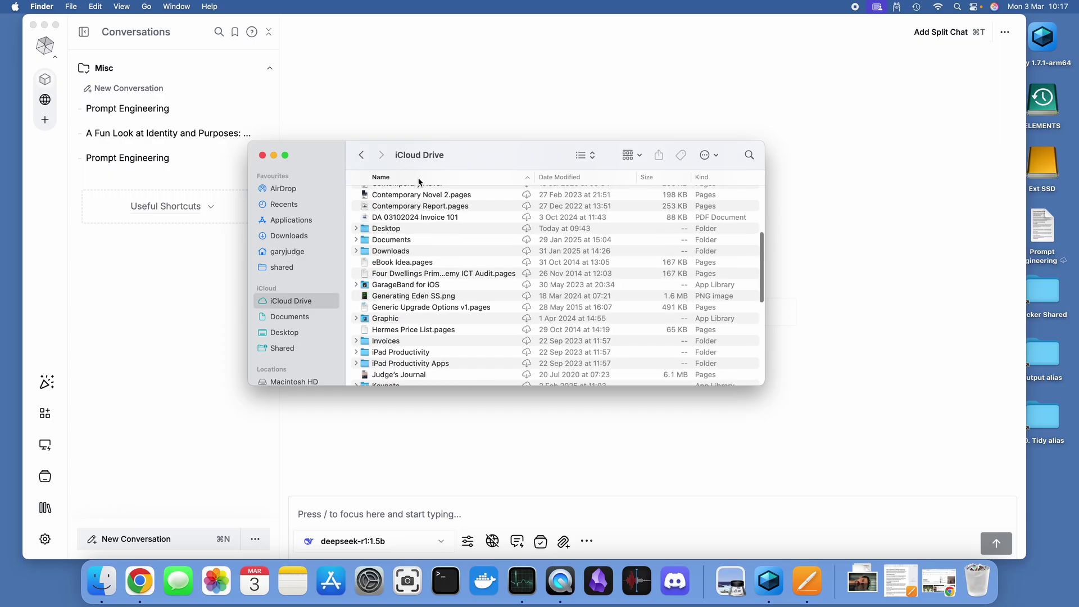
{"action": "scroll", "coordinate": [443, 241], "scroll_direction": "down", "scroll_amount": 6}
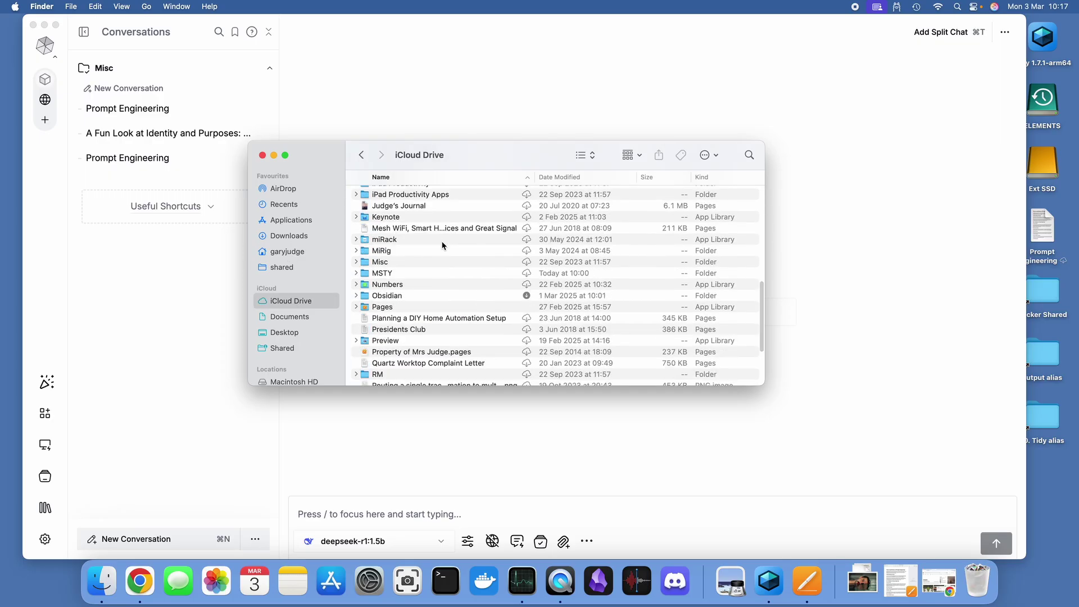
{"action": "double_click", "coordinate": [392, 274]}
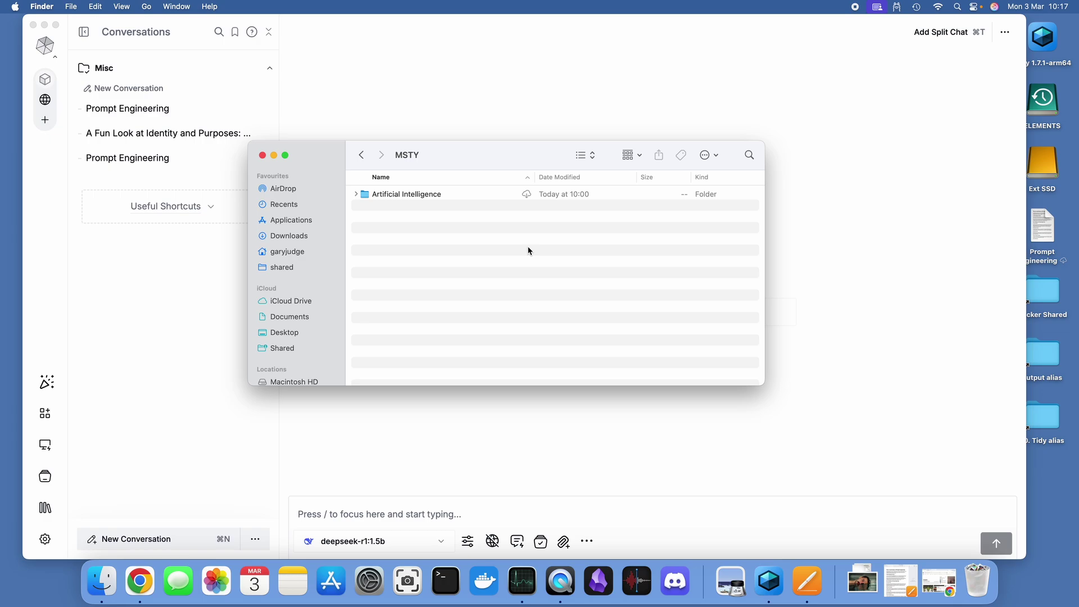
{"action": "double_click", "coordinate": [411, 194]}
{"action": "double_click", "coordinate": [418, 195]}
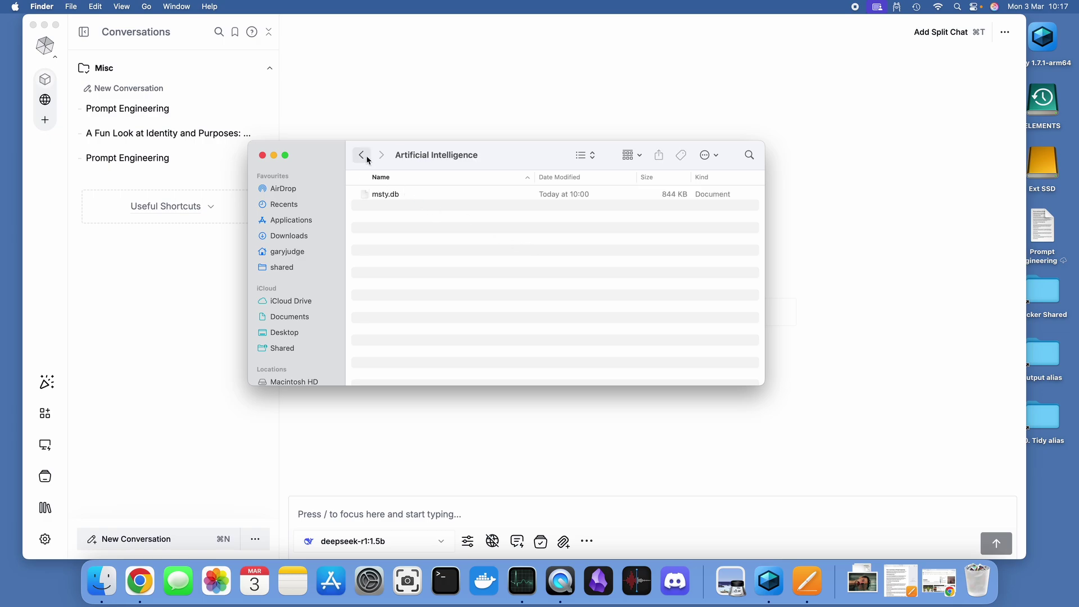
{"action": "left_click_drag", "start_coordinate": [1045, 231], "coordinate": [509, 248]}
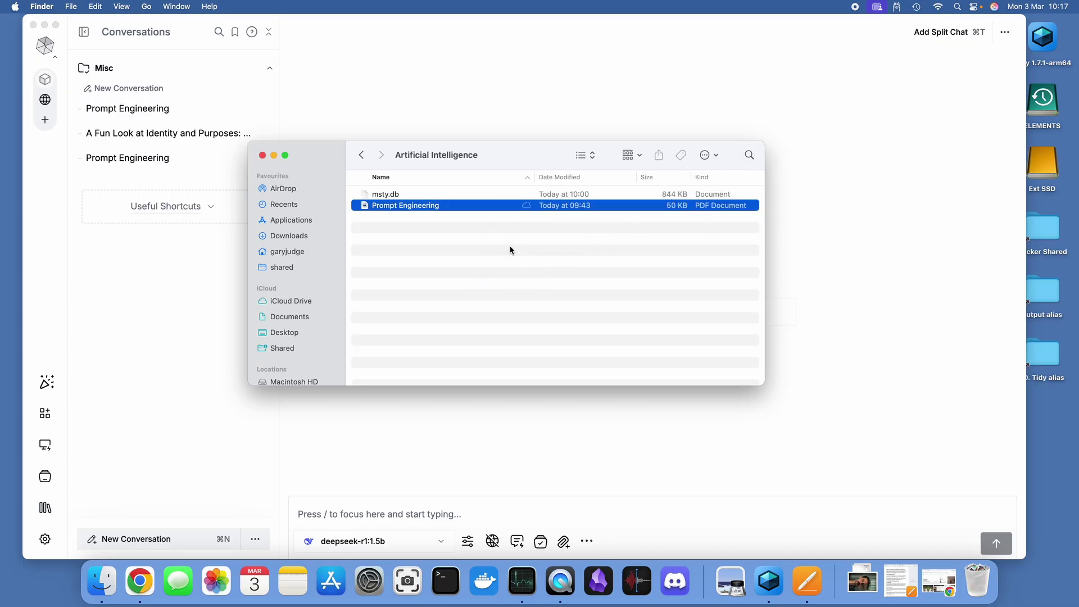
{"action": "left_click", "coordinate": [262, 155]}
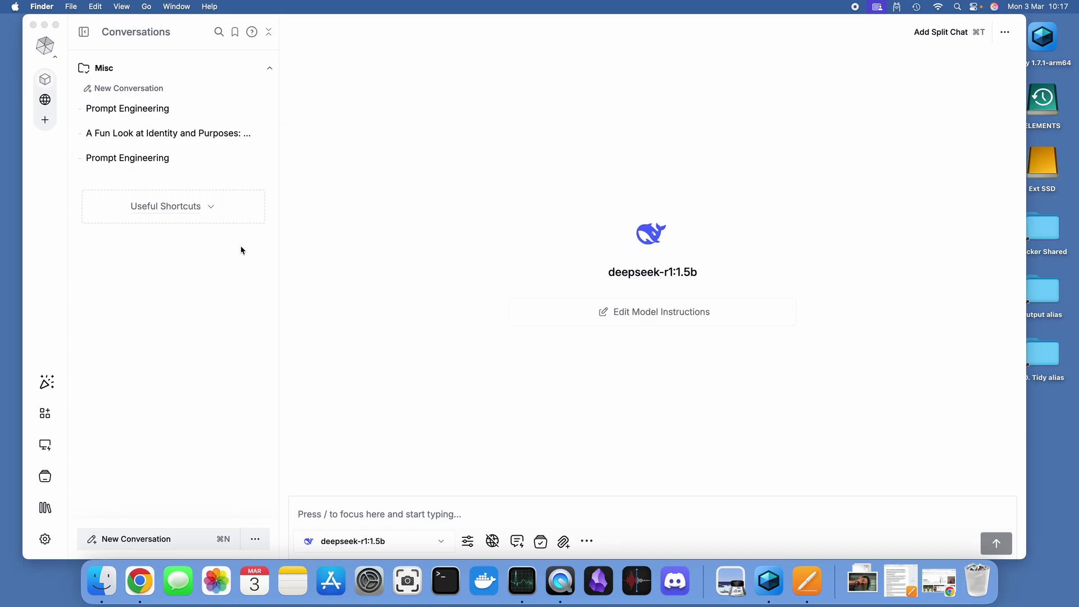
Step: Recompose the Artificial Intelligence knowledge stack in Msty, check its linked folder, and return to the chat
{"action": "left_click", "coordinate": [546, 544]}
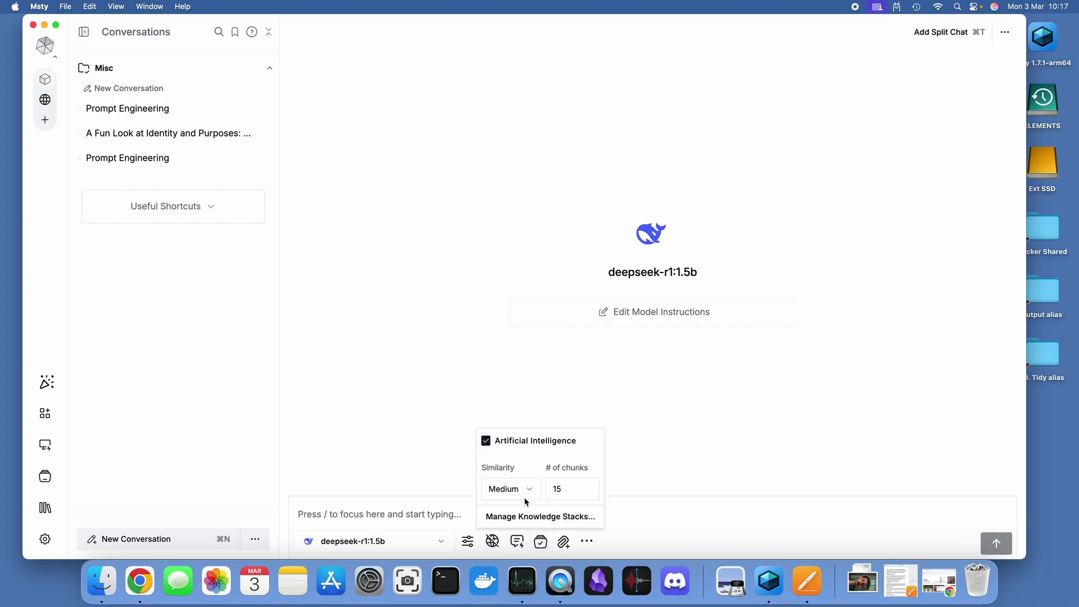
{"action": "left_click", "coordinate": [534, 516]}
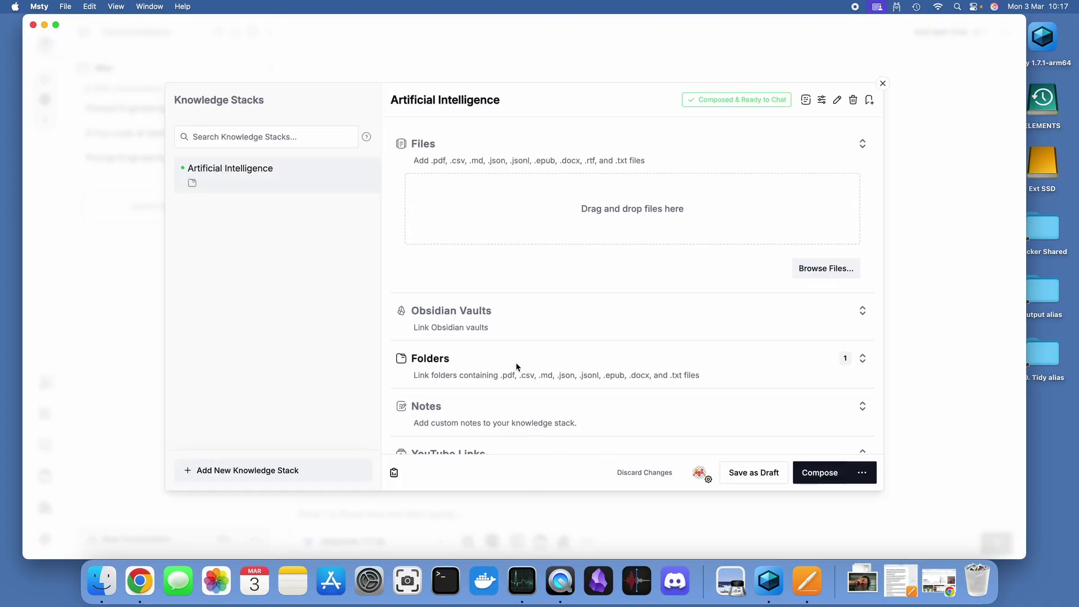
{"action": "left_click", "coordinate": [811, 478]}
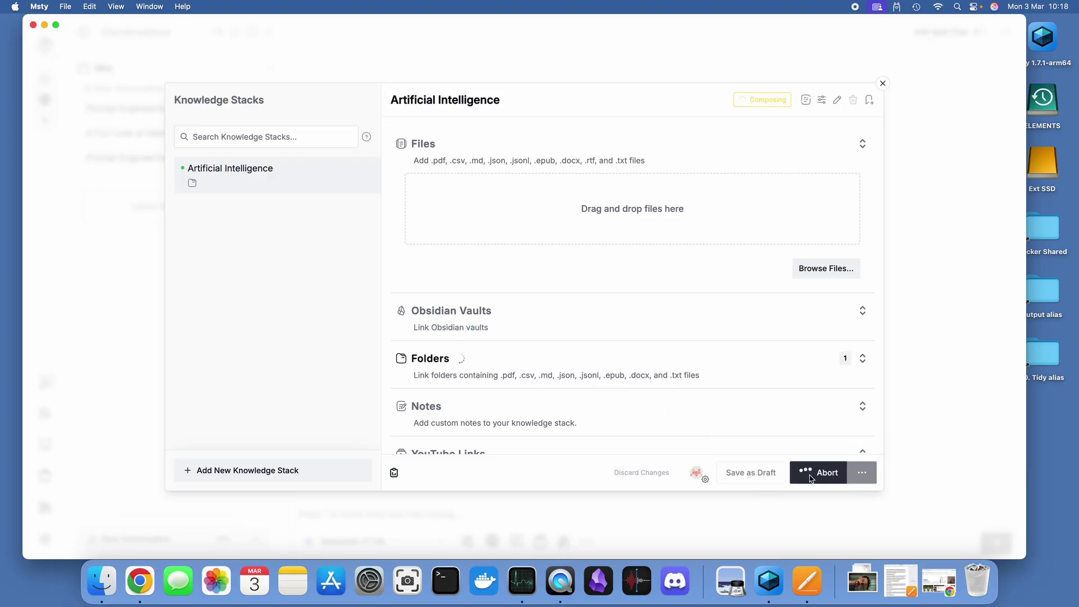
{"action": "left_click", "coordinate": [564, 377]}
{"action": "left_click", "coordinate": [565, 378]}
{"action": "left_click", "coordinate": [579, 379]}
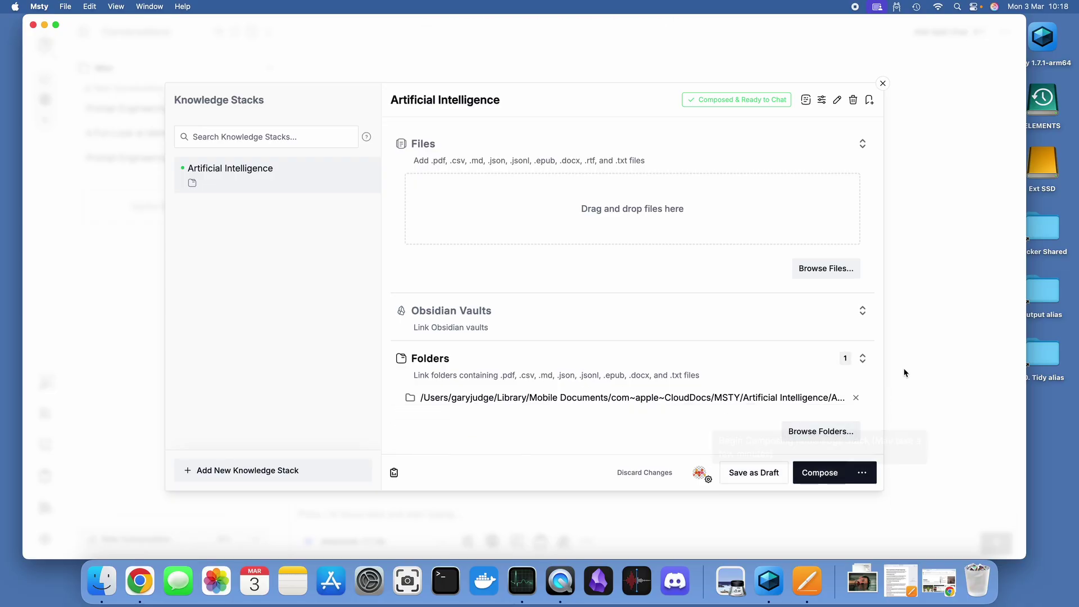
{"action": "left_click", "coordinate": [905, 374]}
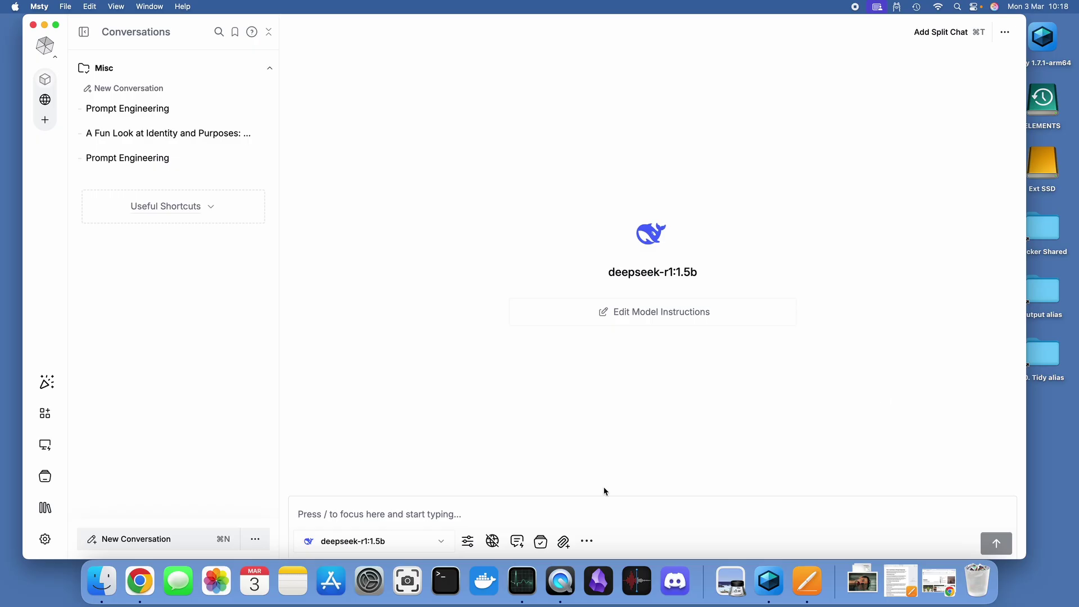
Step: Send the prompt "tell me about prompt engineering" to deepseek-r1:1.5b and review the response with its citations
{"action": "left_click", "coordinate": [498, 517]}
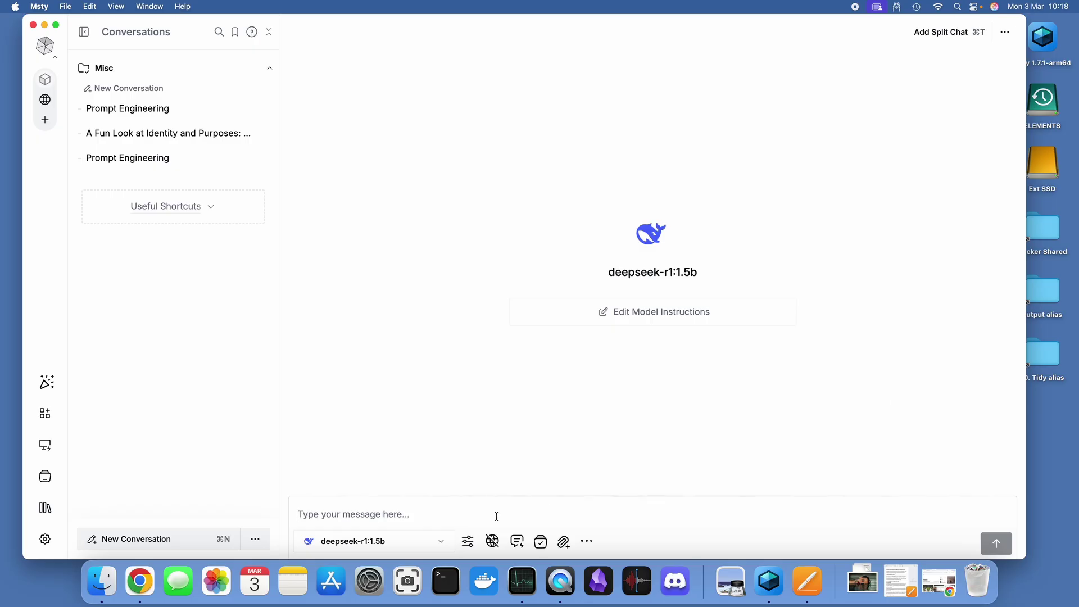
{"action": "type", "text": "tell"}
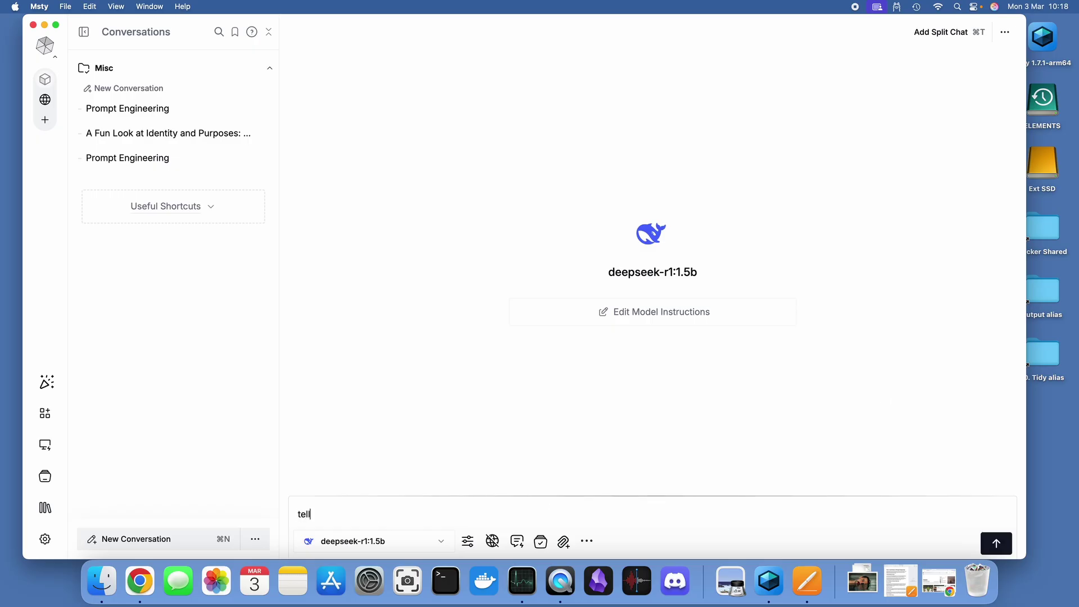
{"action": "type", "text": " me about prompt engineering"}
{"action": "key", "text": "Return"}
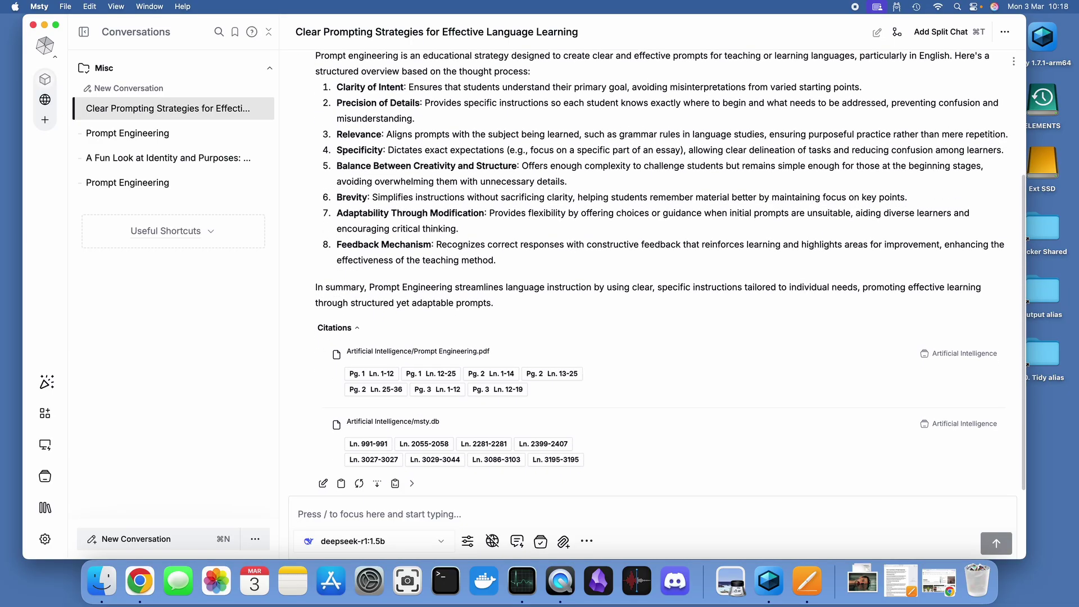
{"action": "scroll", "coordinate": [663, 270], "scroll_direction": "up", "scroll_amount": 3}
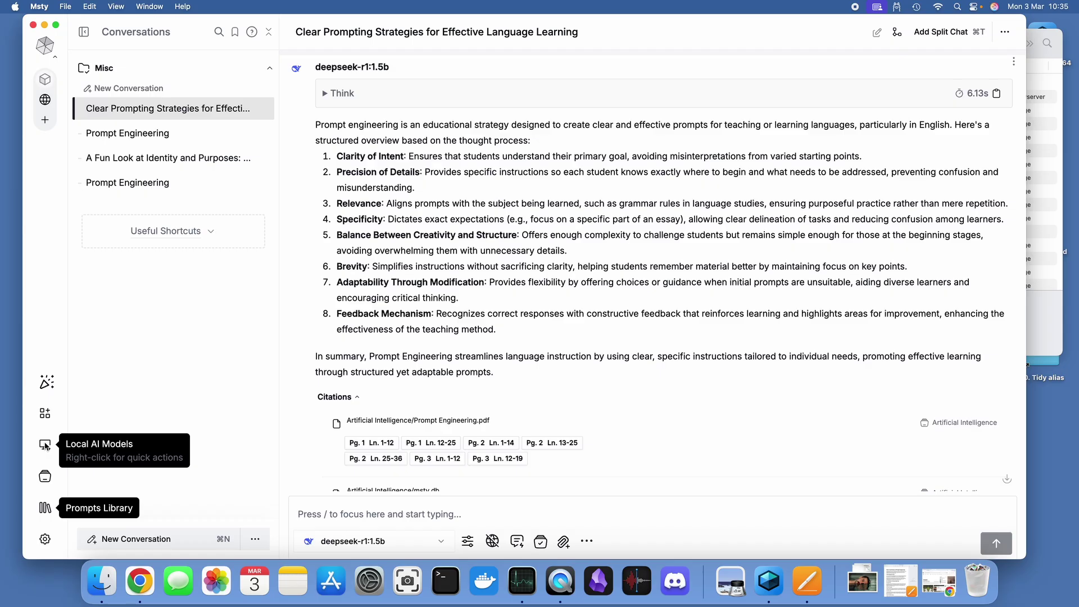
Step: Review the installed local AI models and return to the conversation
{"action": "left_click", "coordinate": [46, 446]}
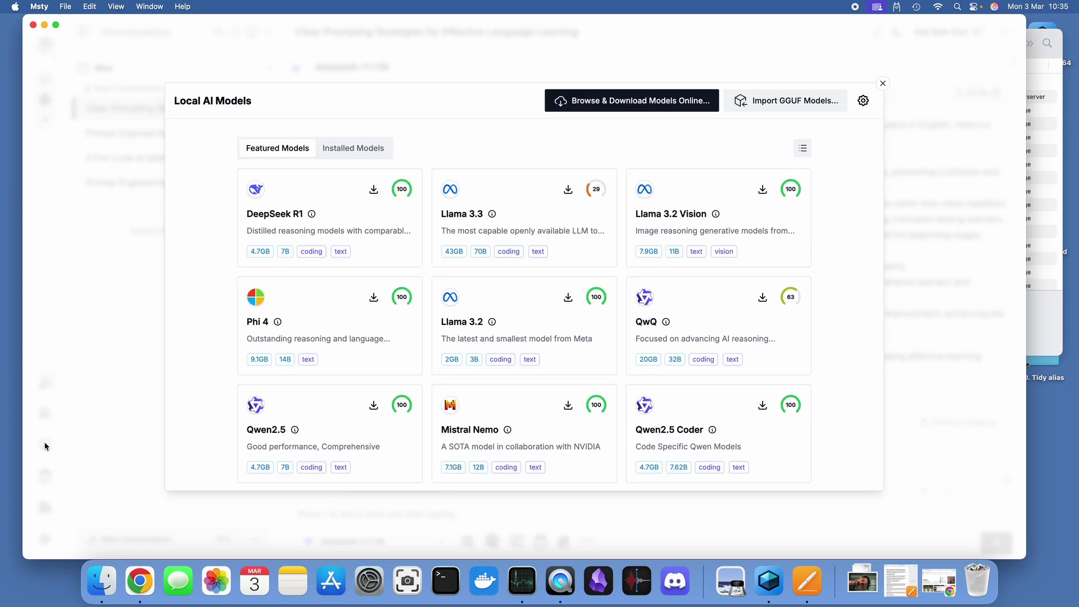
{"action": "left_click", "coordinate": [351, 153]}
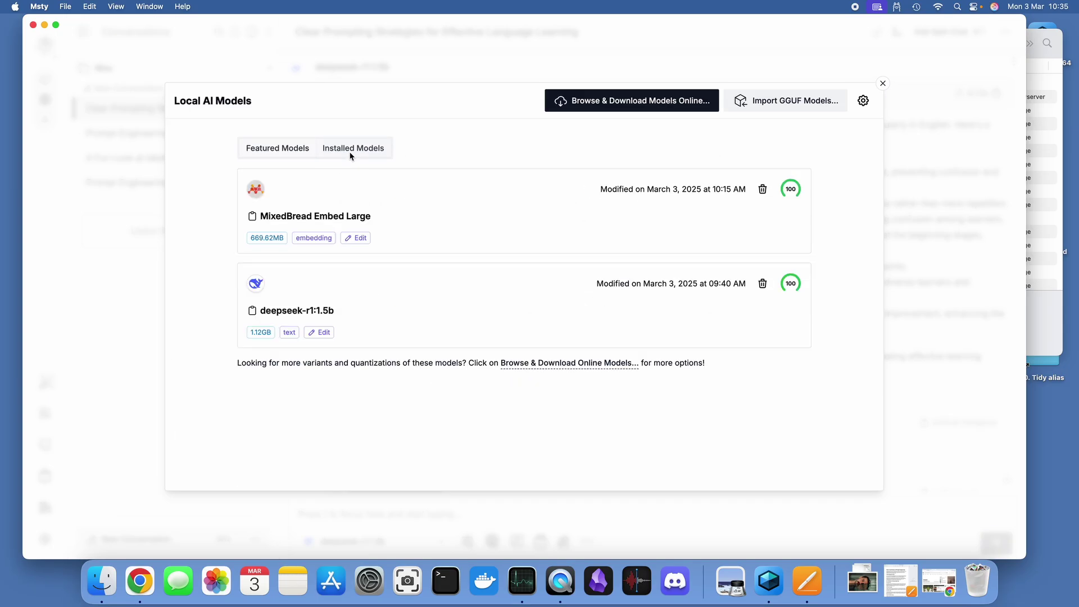
{"action": "left_click", "coordinate": [882, 83]}
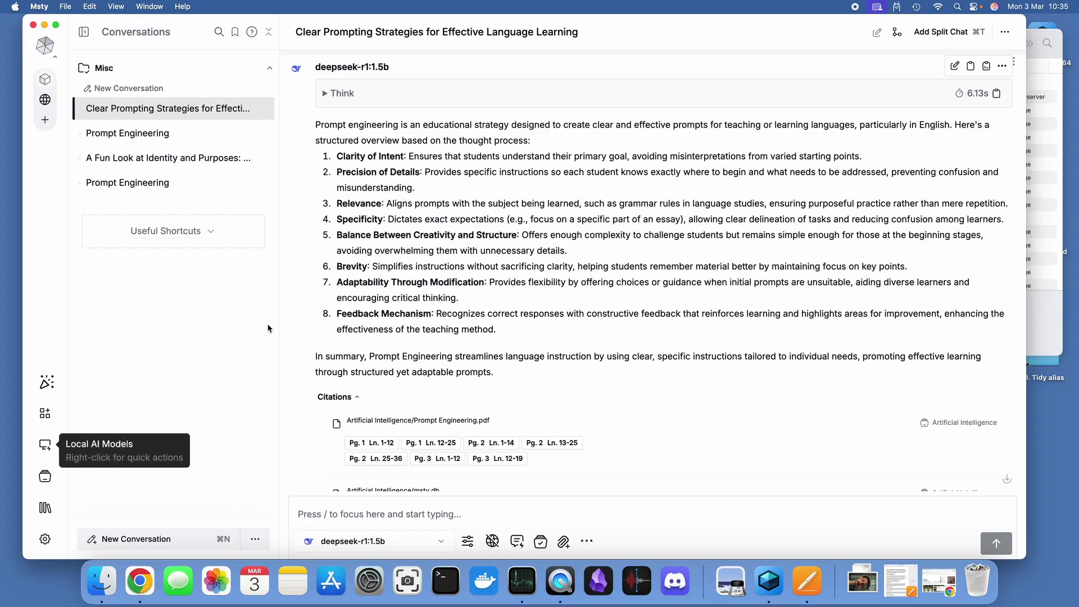
Step: Create a new remote model provider of type Ollama Remote in the settings and name it "Ollama"
{"action": "left_click", "coordinate": [45, 540]}
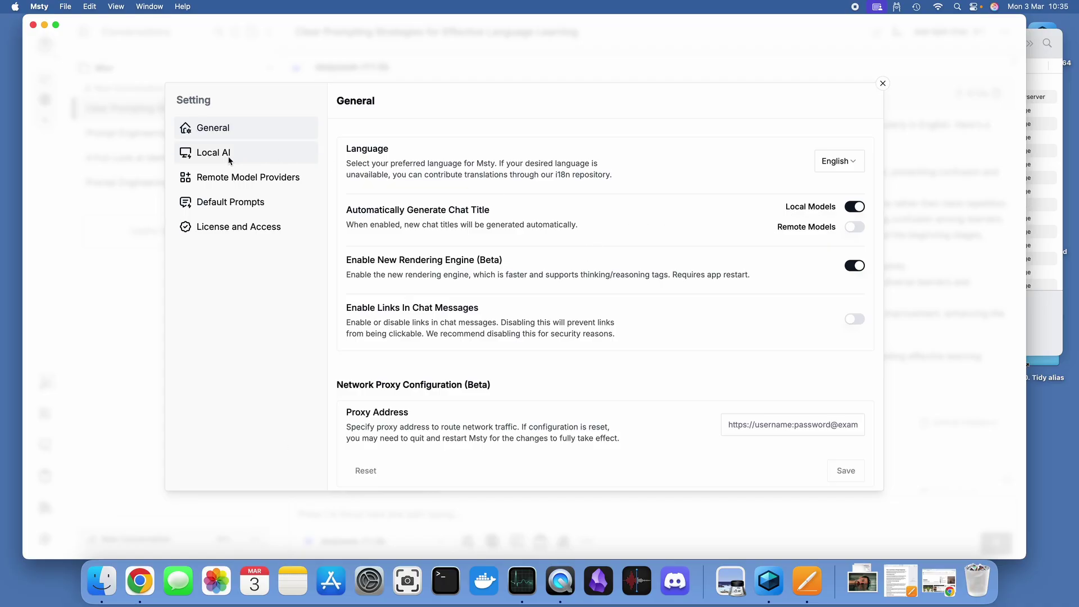
{"action": "left_click", "coordinate": [234, 183]}
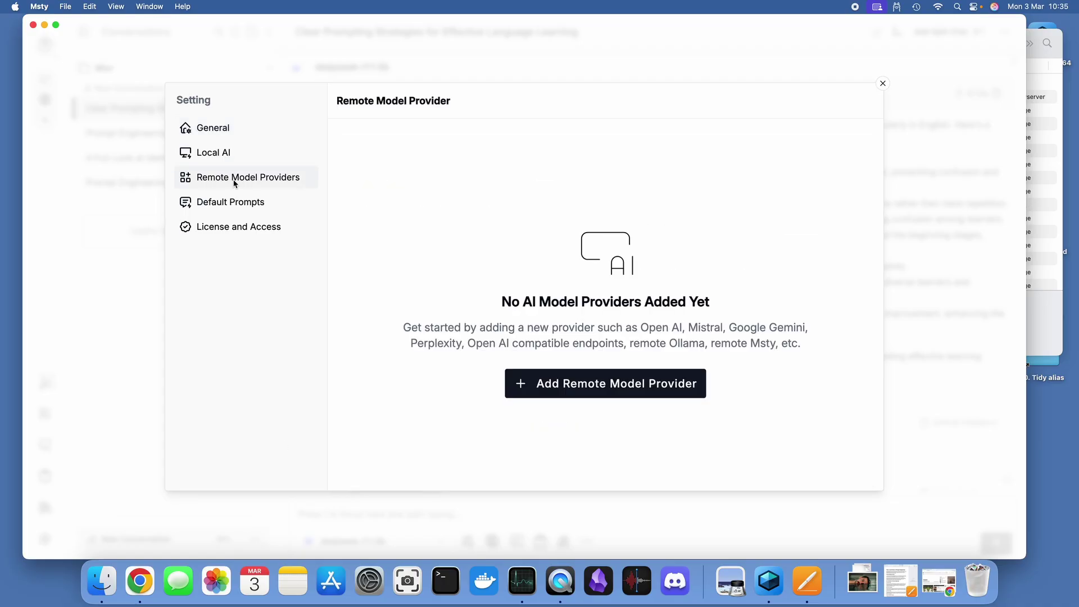
{"action": "left_click", "coordinate": [664, 388]}
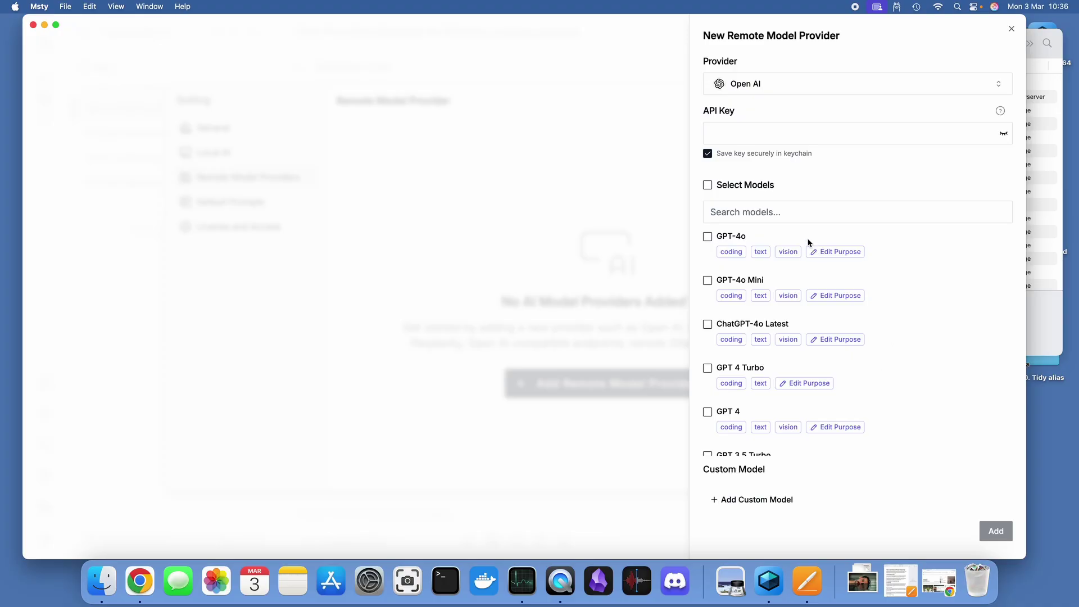
{"action": "left_click", "coordinate": [839, 85]}
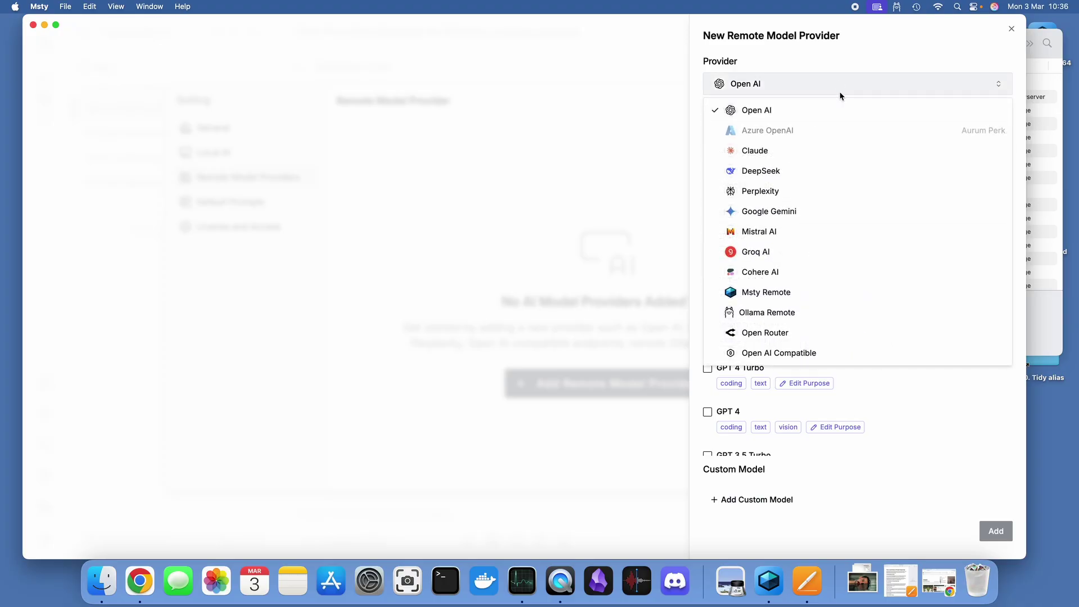
{"action": "left_click", "coordinate": [786, 316]}
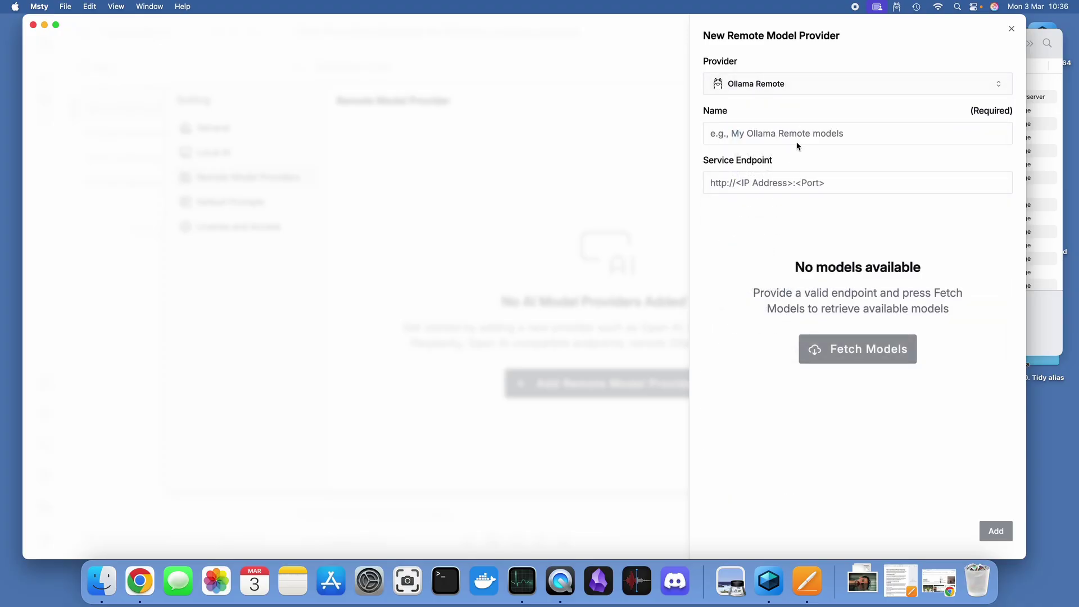
{"action": "type", "text": "Ollama"}
{"action": "left_click", "coordinate": [710, 183]}
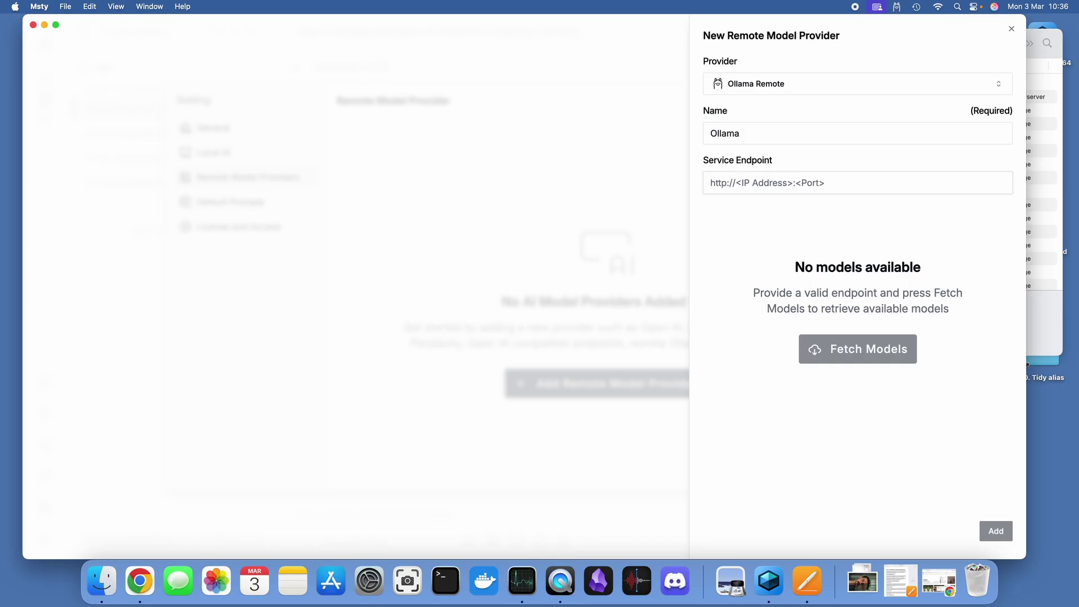
{"action": "type", "text": "http://127."}
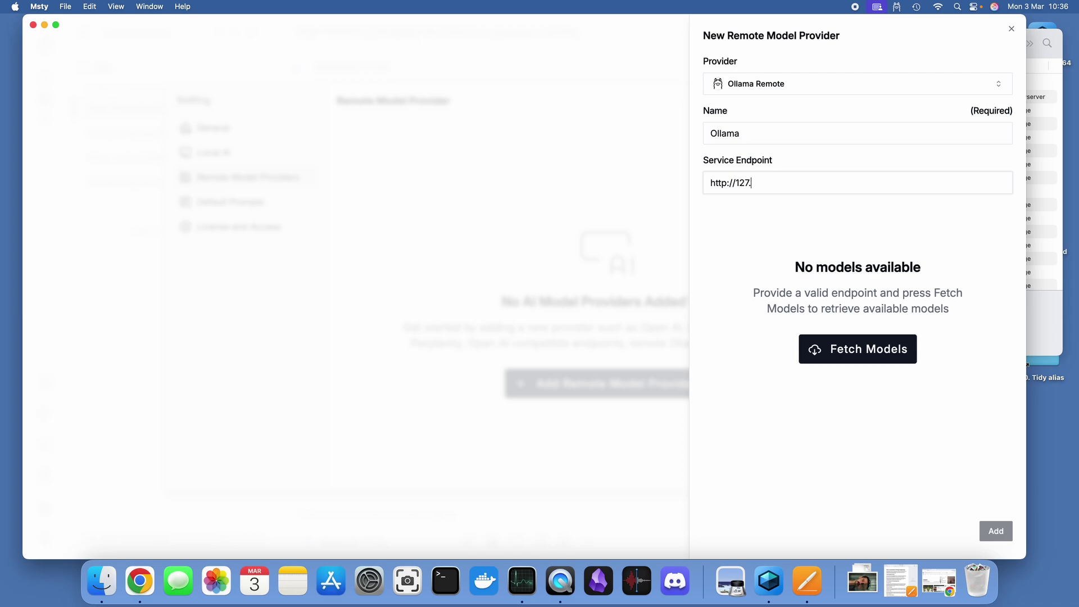
{"action": "type", "text": "0.0.1:11434"}
{"action": "key", "text": "Return"}
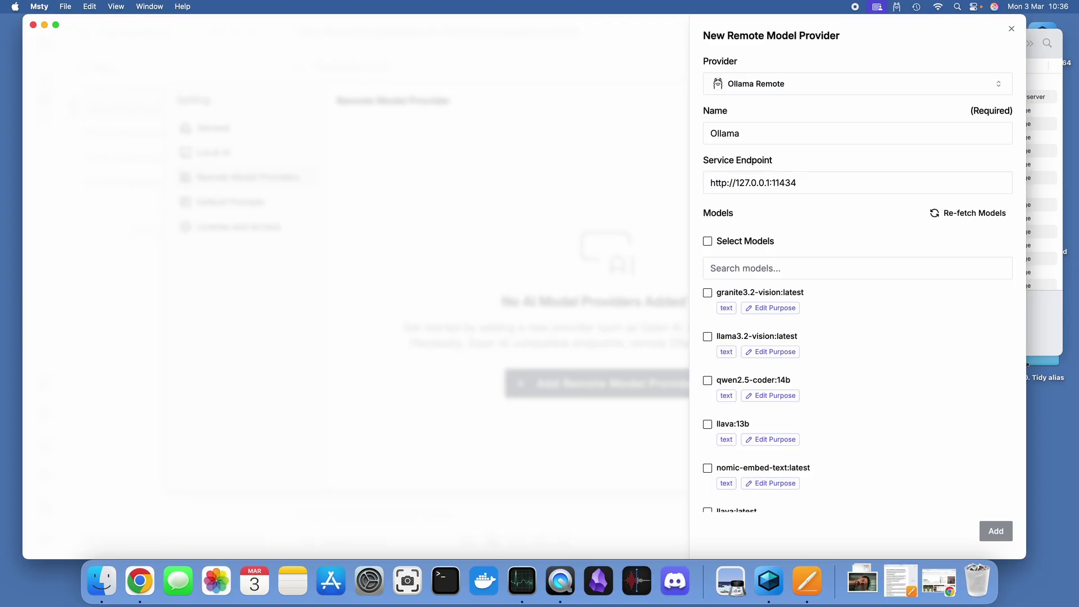
{"action": "left_click", "coordinate": [715, 243]}
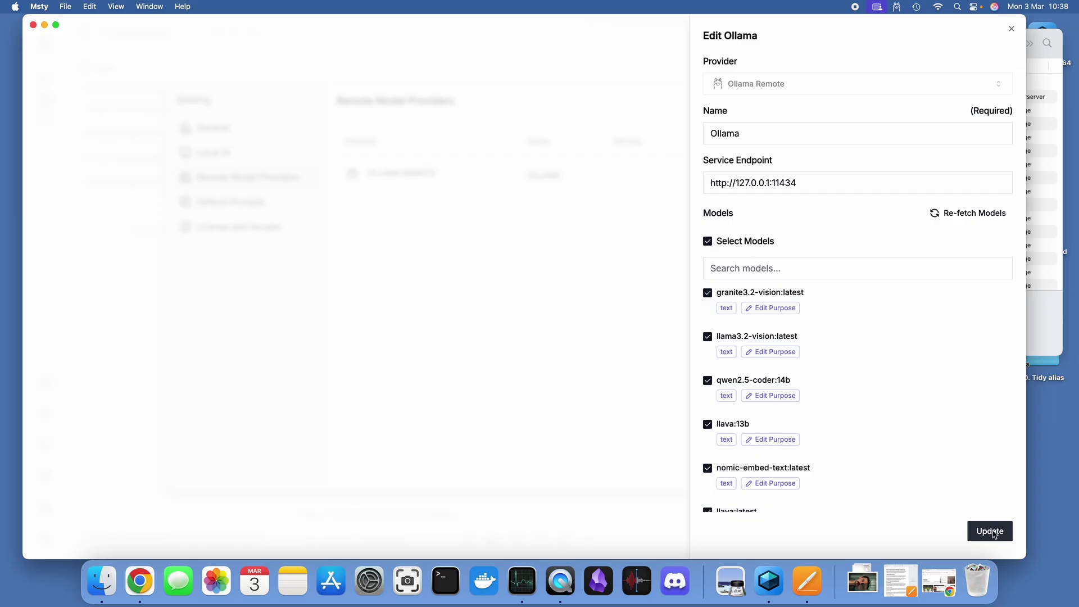
{"action": "left_click", "coordinate": [994, 532]}
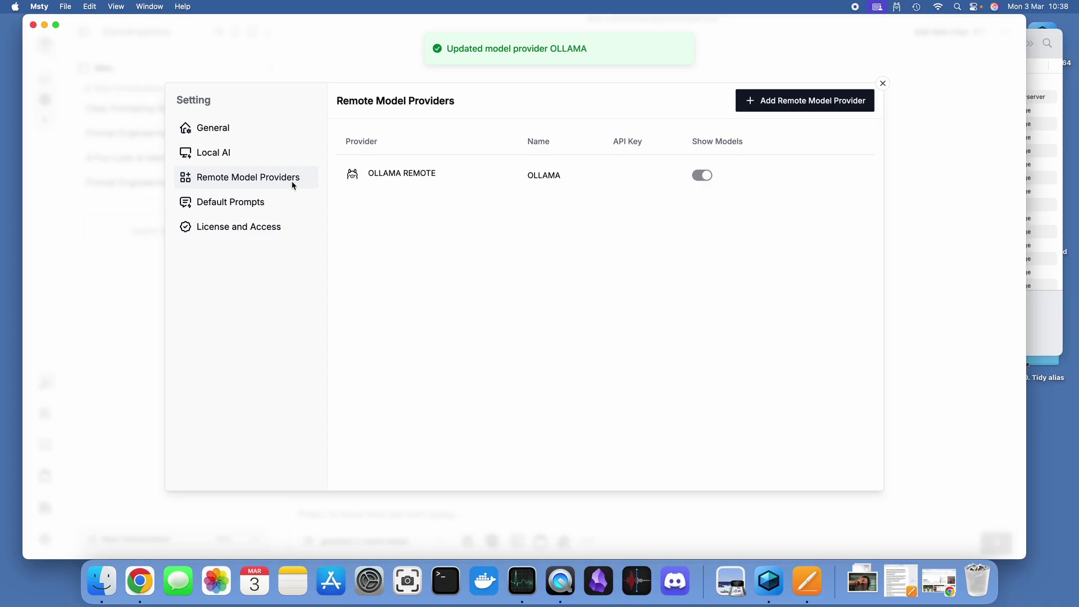
Step: Turn on automatic chat title generation for remote models in the general settings and close the settings
{"action": "left_click", "coordinate": [225, 130]}
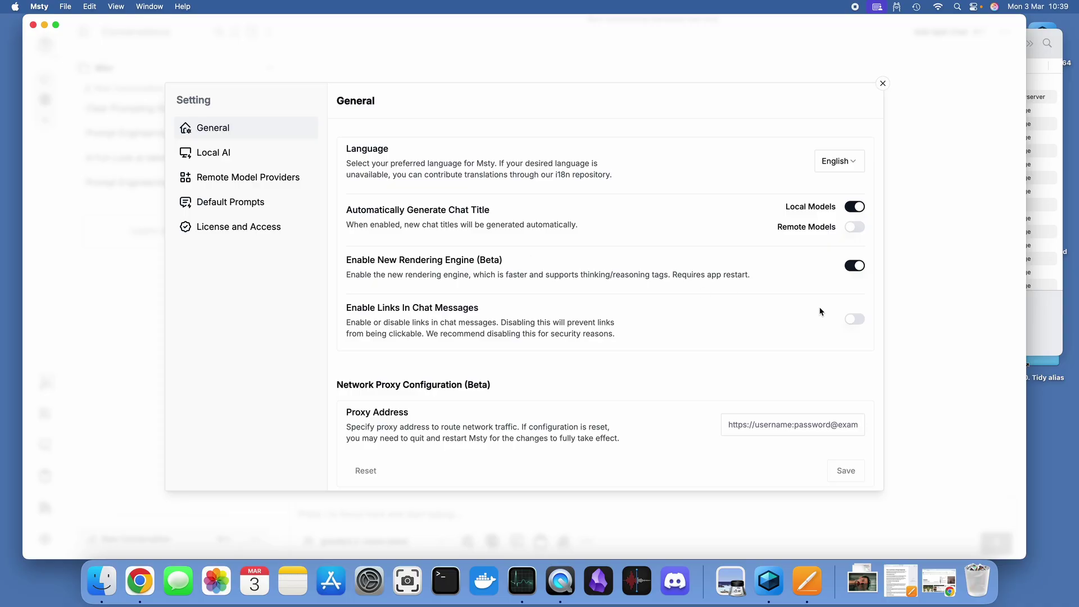
{"action": "left_click", "coordinate": [854, 227]}
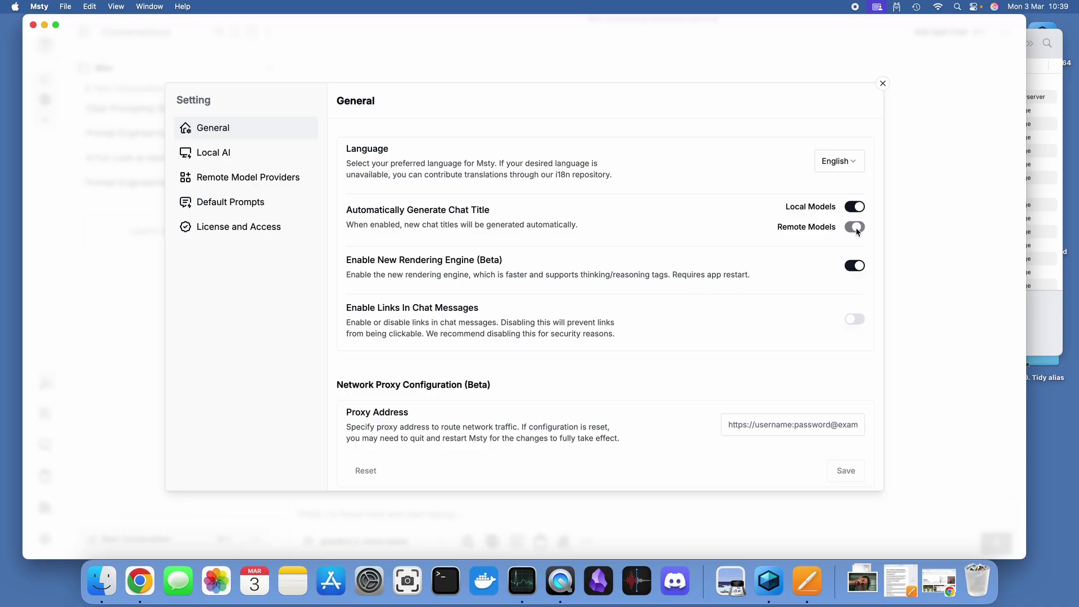
{"action": "left_click", "coordinate": [883, 83]}
Step: Attach the photo of the man's face in water from the Dock's file stack to the new chat as an image
{"action": "left_click", "coordinate": [564, 541]}
{"action": "left_click", "coordinate": [535, 290]}
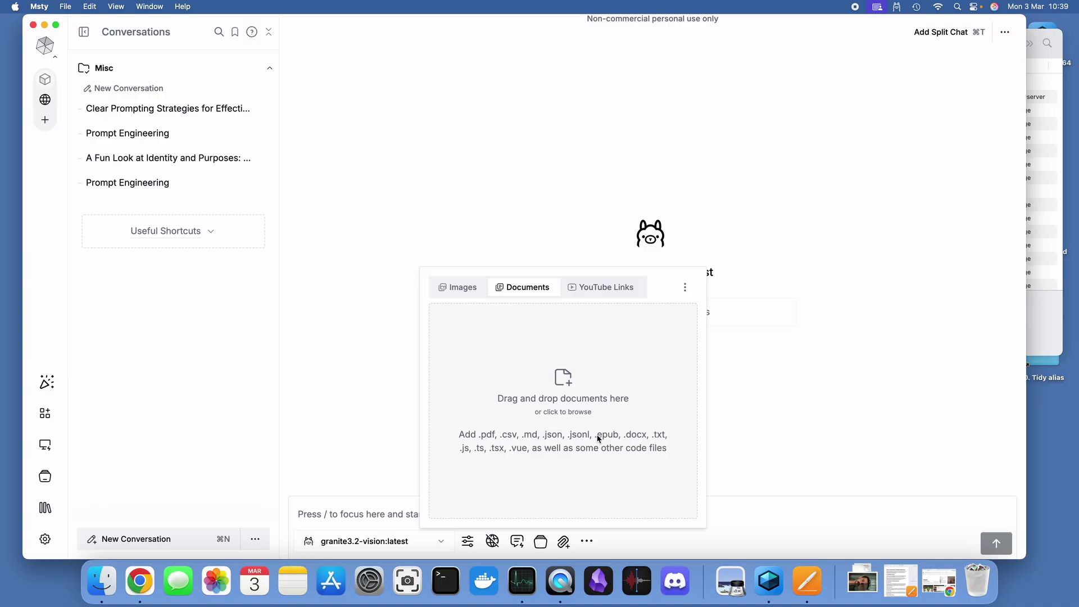
{"action": "left_click", "coordinate": [469, 289]}
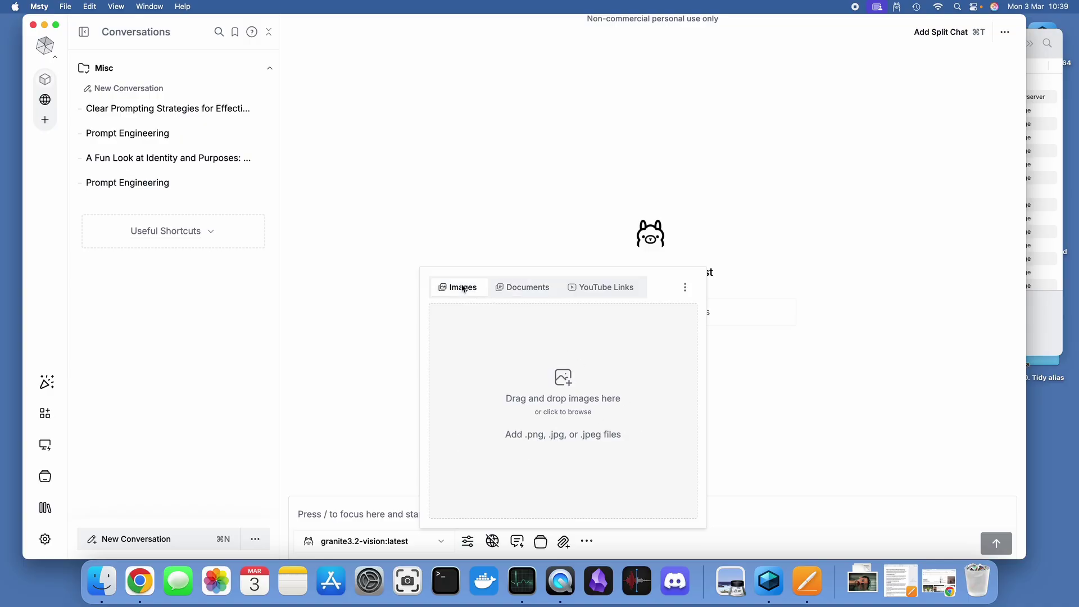
{"action": "left_click", "coordinate": [863, 582]}
{"action": "left_click_drag", "start_coordinate": [864, 533], "coordinate": [610, 435]}
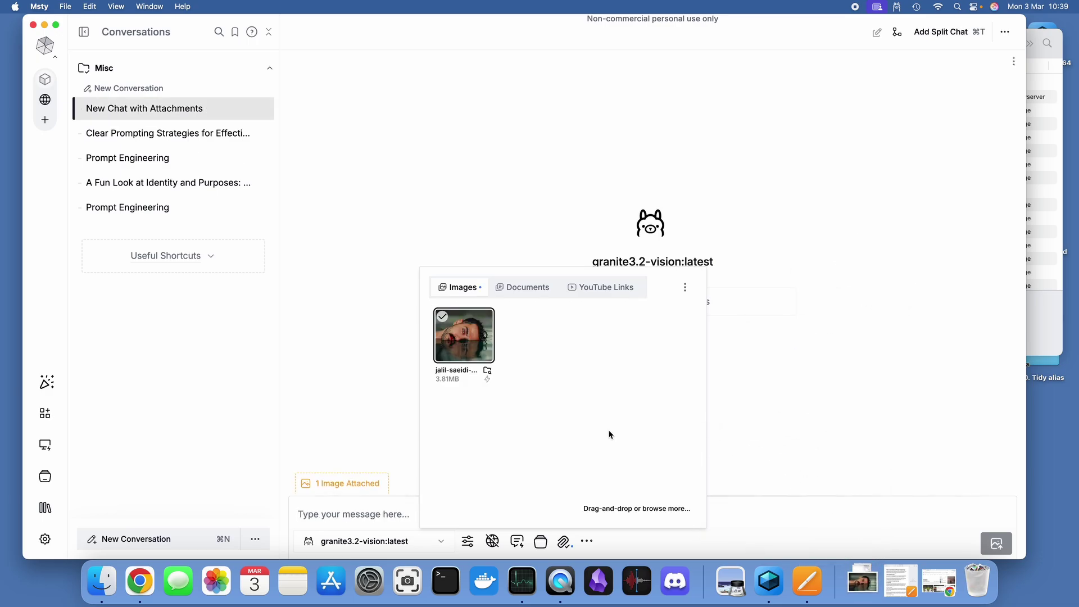
Step: Send the prompt "please describe this image" with the attached photo to the llava:13b model
{"action": "left_click", "coordinate": [388, 515]}
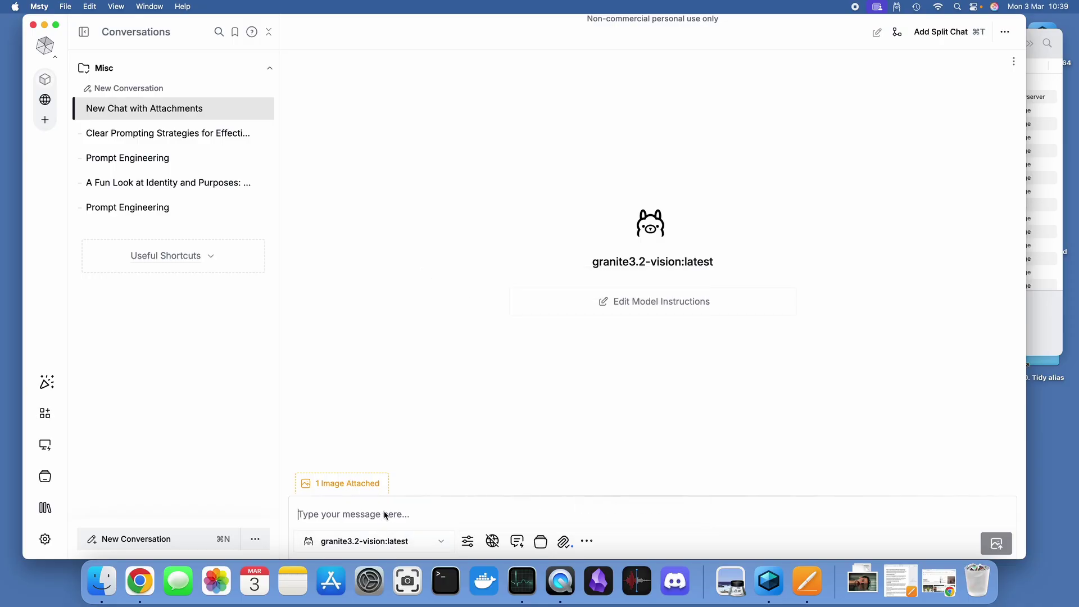
{"action": "type", "text": "please "}
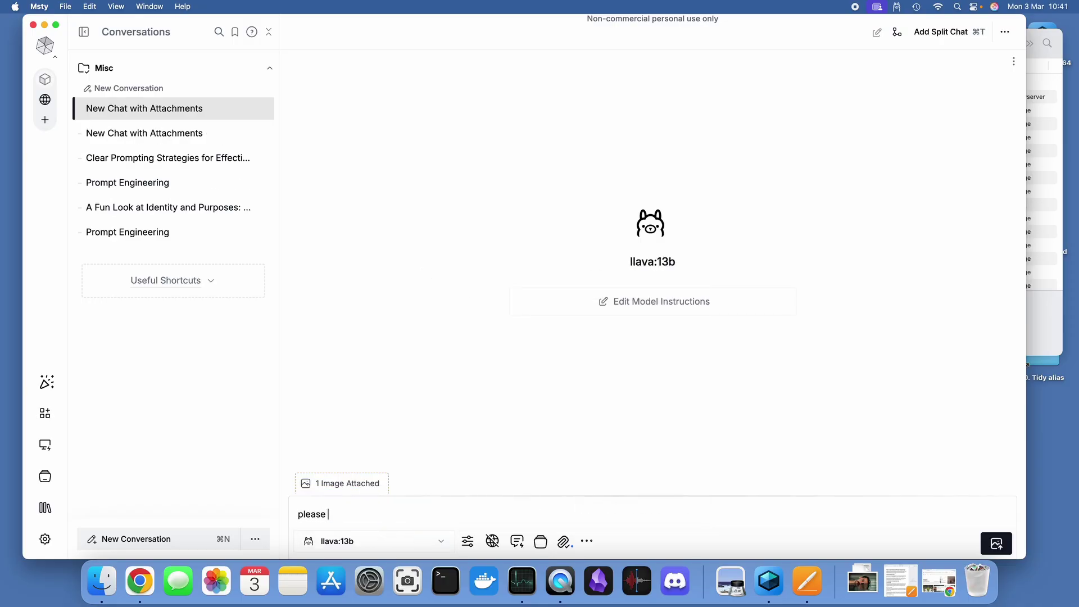
{"action": "type", "text": "describe this image"}
{"action": "key", "text": "Return"}
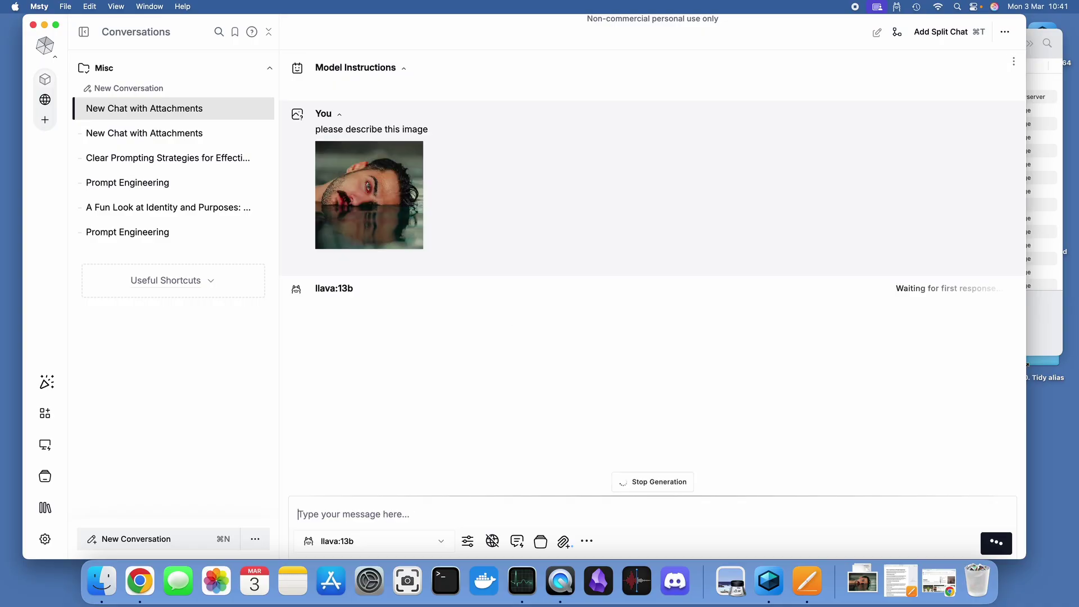